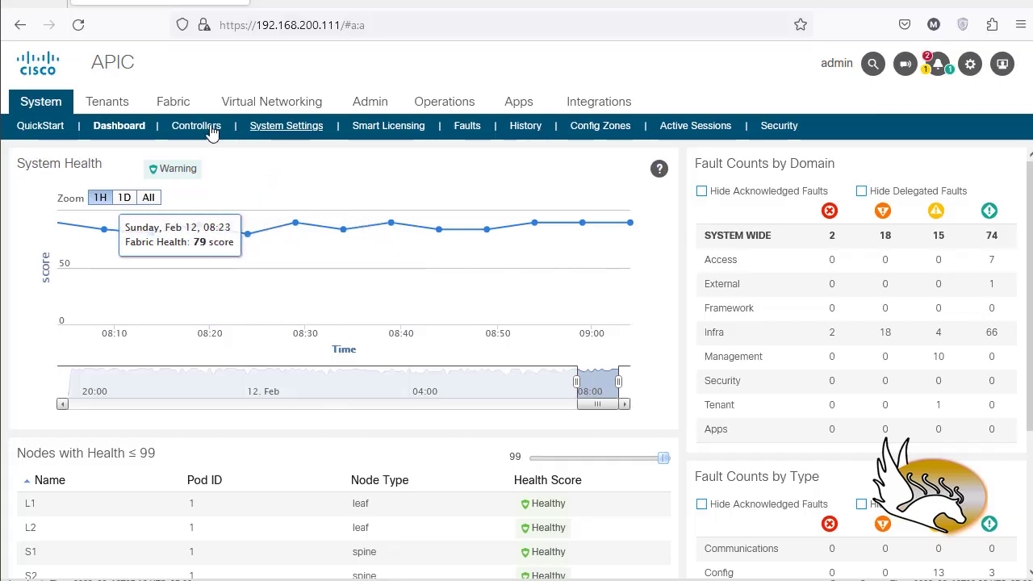
Step: Start a new PC interface policy group named FEX_PG under the fabric access policies for leaf interfaces
left_click(169, 101)
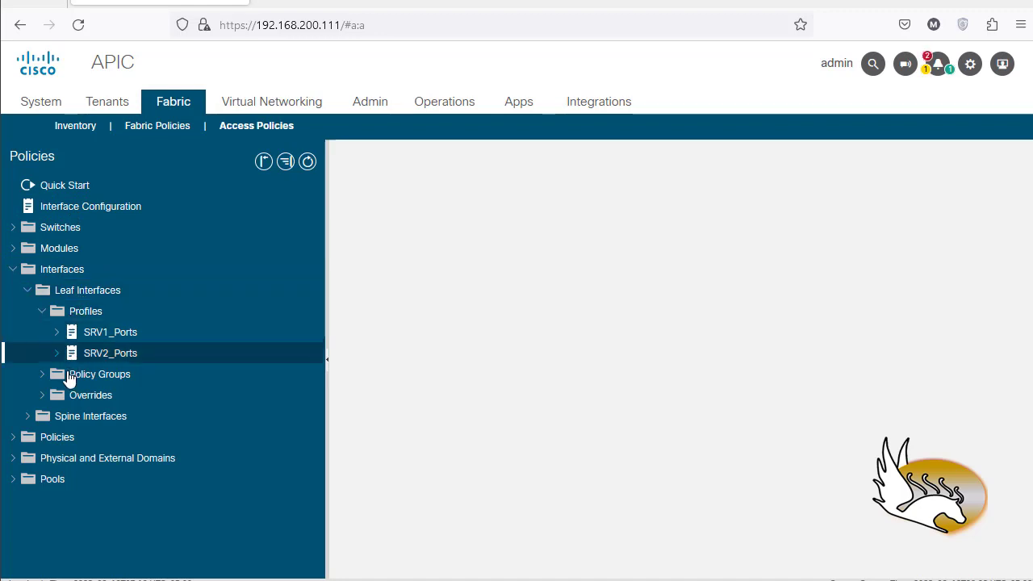
left_click(42, 375)
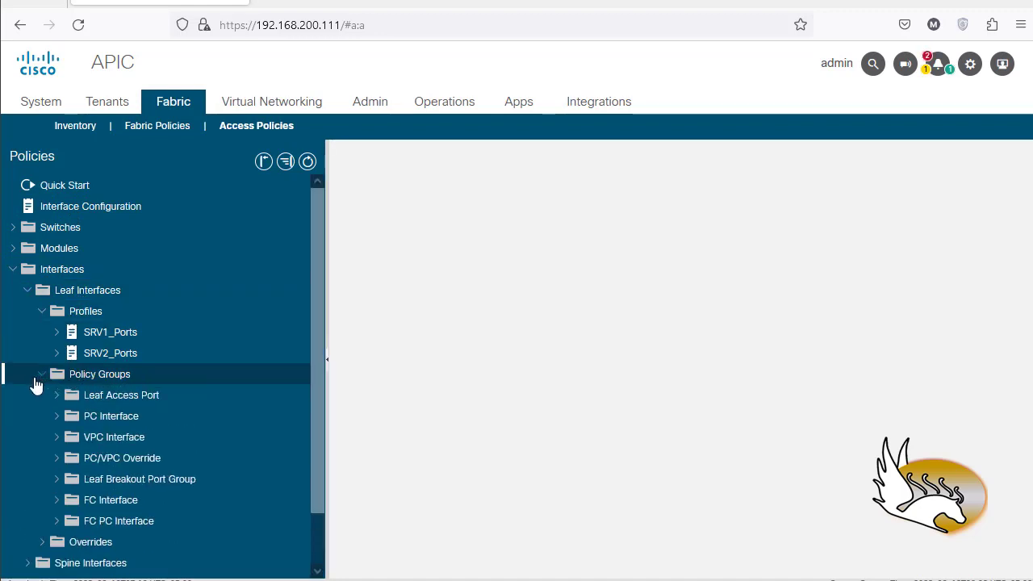
left_click(61, 419)
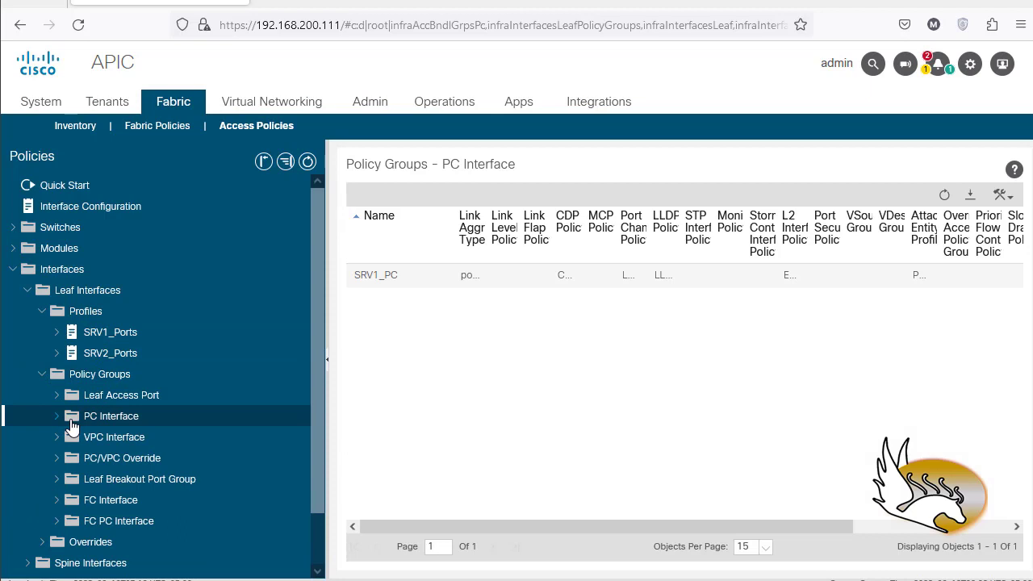
mouse_move(91, 422)
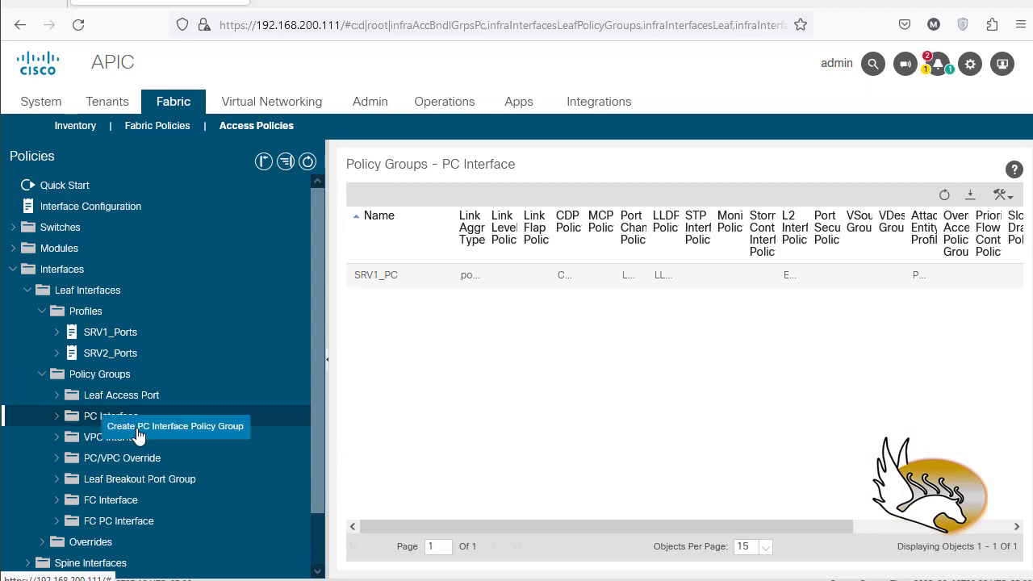
left_click(238, 425)
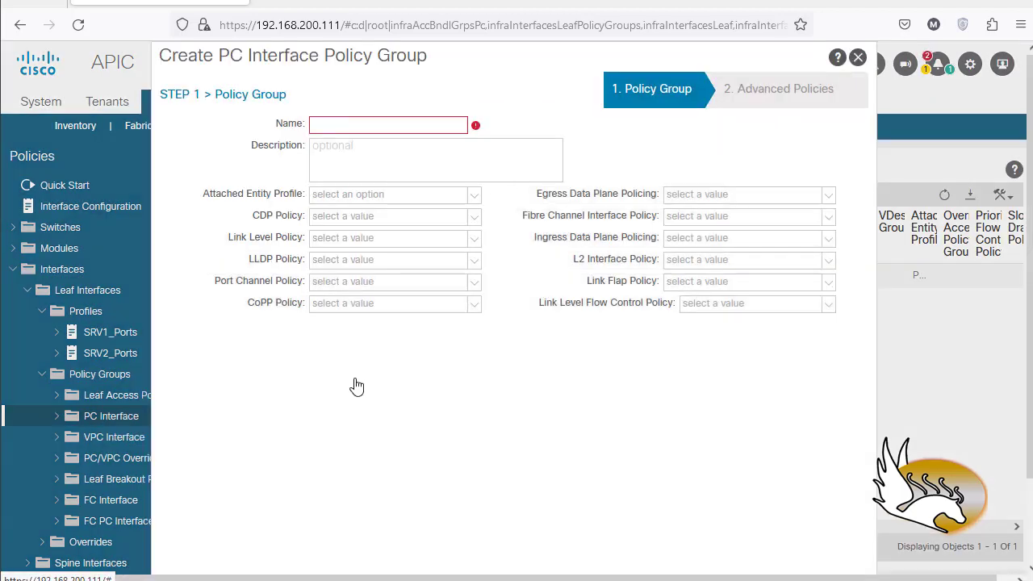
left_click(383, 127)
type("FEX_PG")
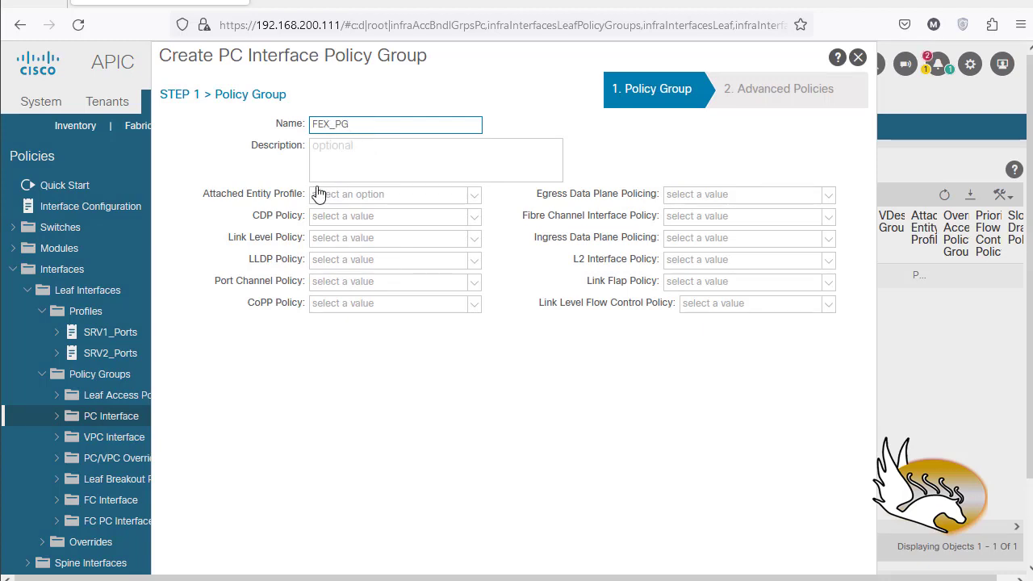
Step: Set the policy group's port channel policy to LACP_ACTIVE, CDP policy to CDP_ON and LLDP policy to LLDP_ON
left_click(473, 284)
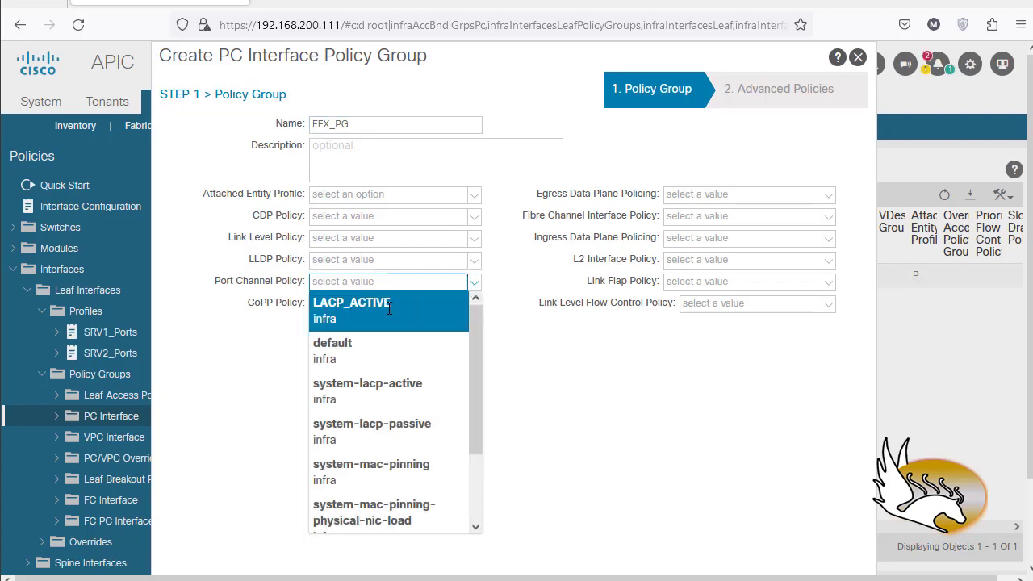
left_click(389, 307)
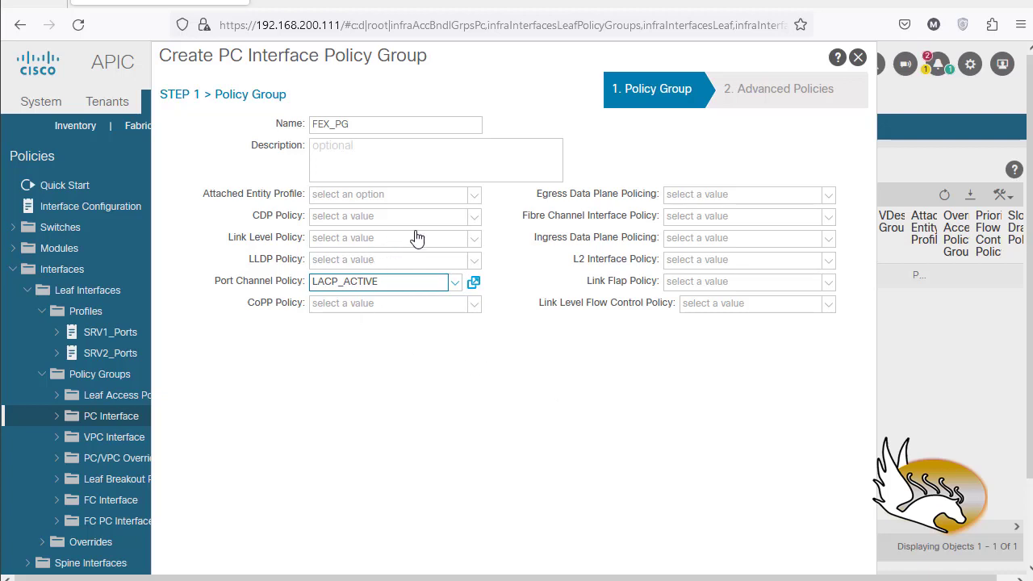
left_click(475, 217)
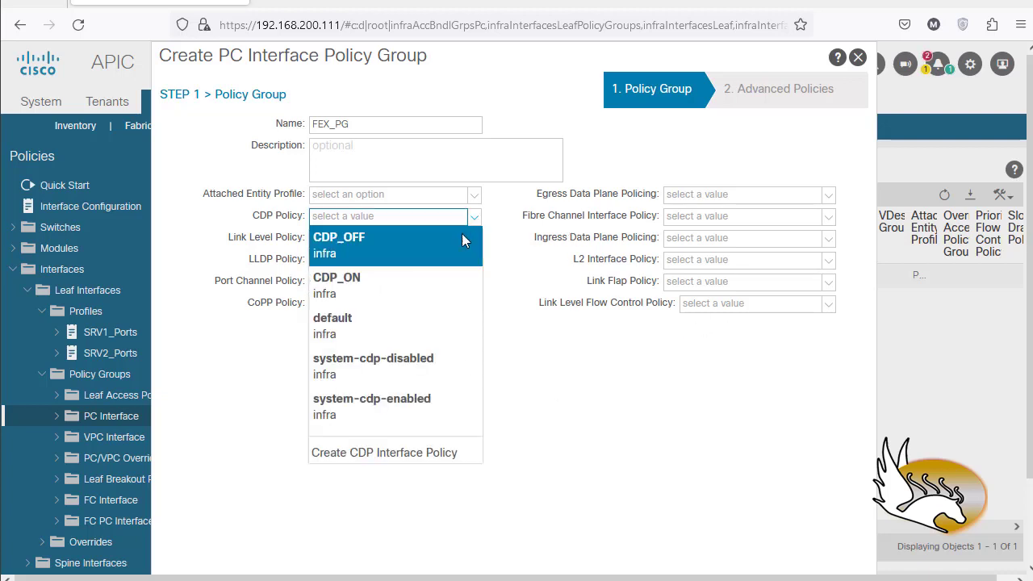
left_click(403, 272)
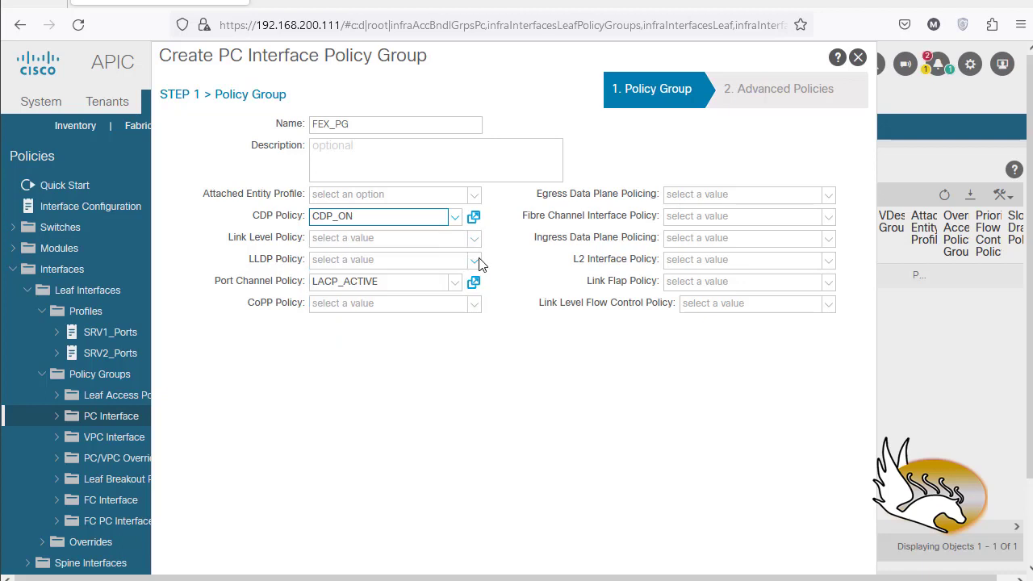
left_click(477, 262)
left_click(421, 324)
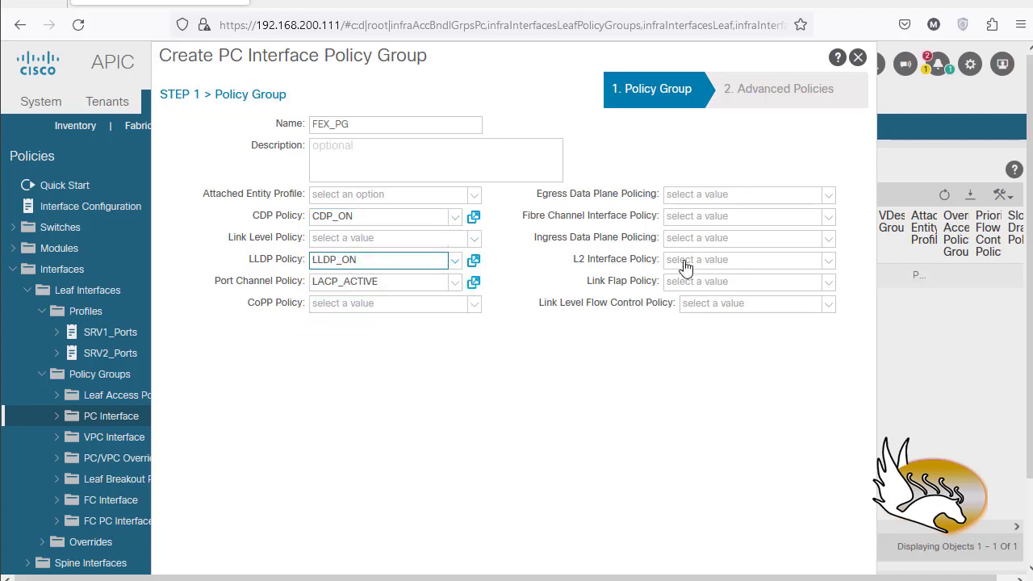
Step: Continue past the advanced policies without changing them and finish creating the FEX_PG policy group
scroll(663, 379, "down", 2)
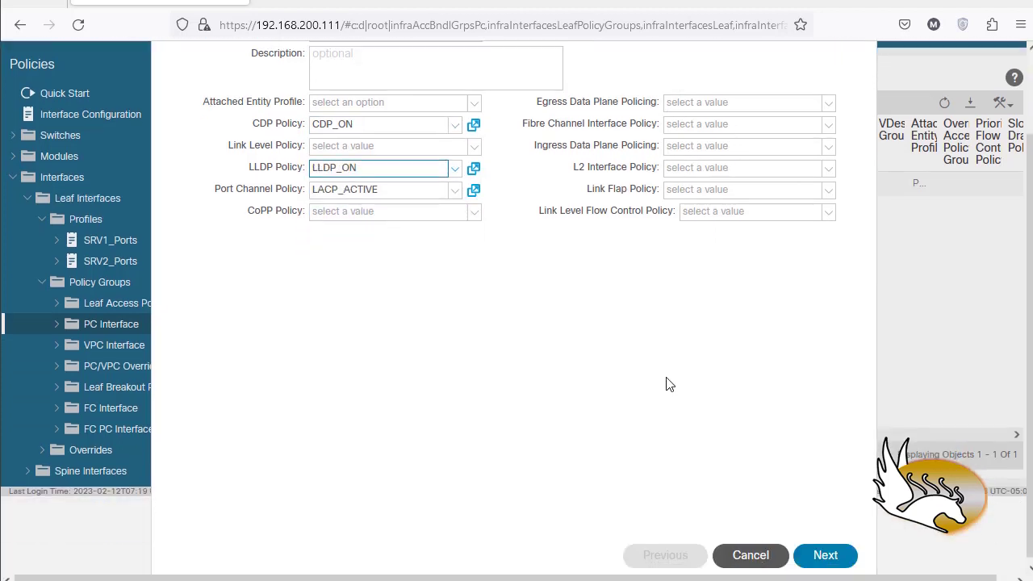
left_click(823, 555)
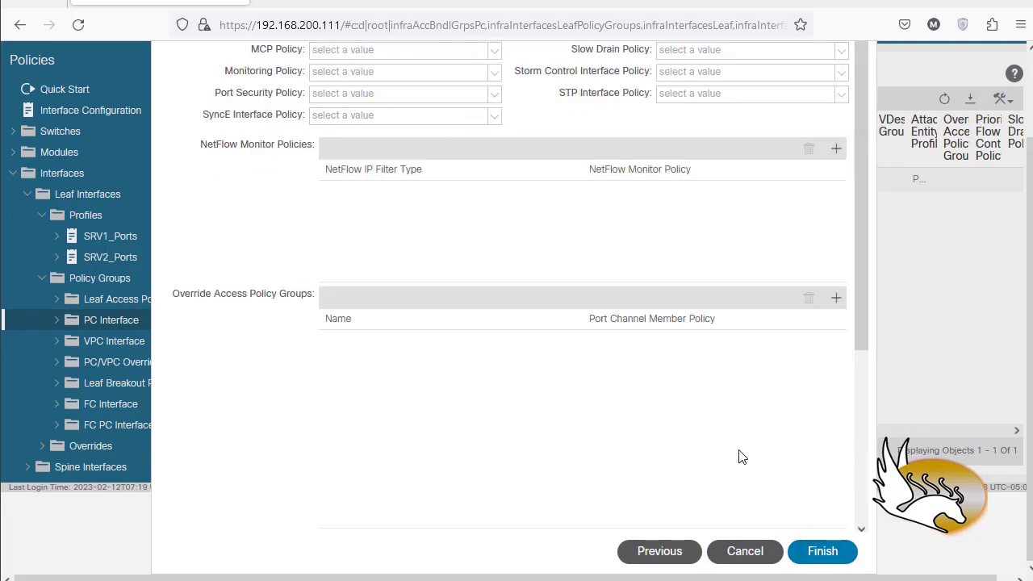
scroll(741, 455, "up", 2)
scroll(696, 362, "down", 5)
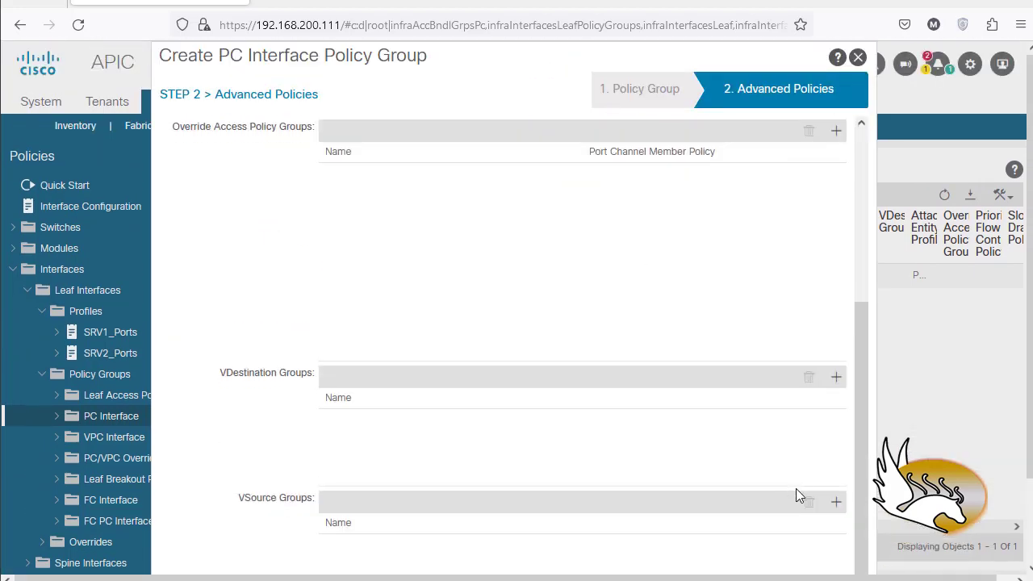
scroll(796, 488, "down", 2)
left_click(794, 555)
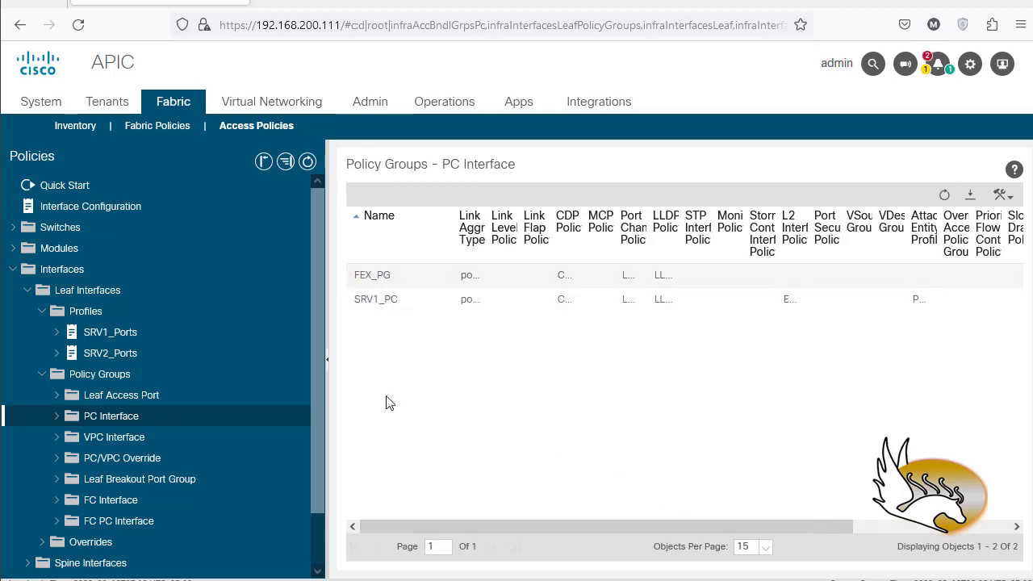
Step: Create a FEX profile named FEX_101_InterfaceProfile under the leaf interface profiles and check it in the FEX interfaces list
left_click(85, 311)
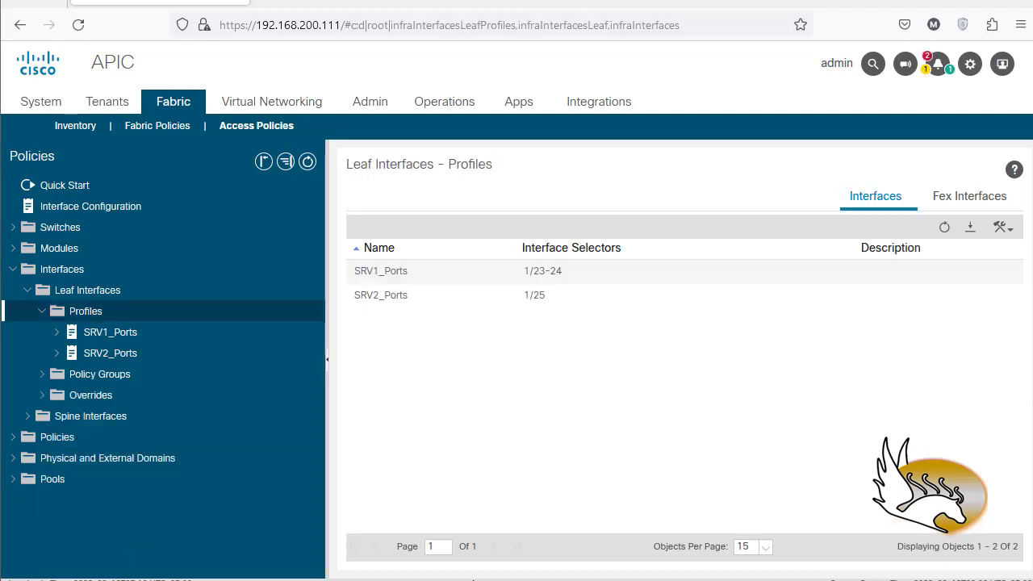
right_click(86, 312)
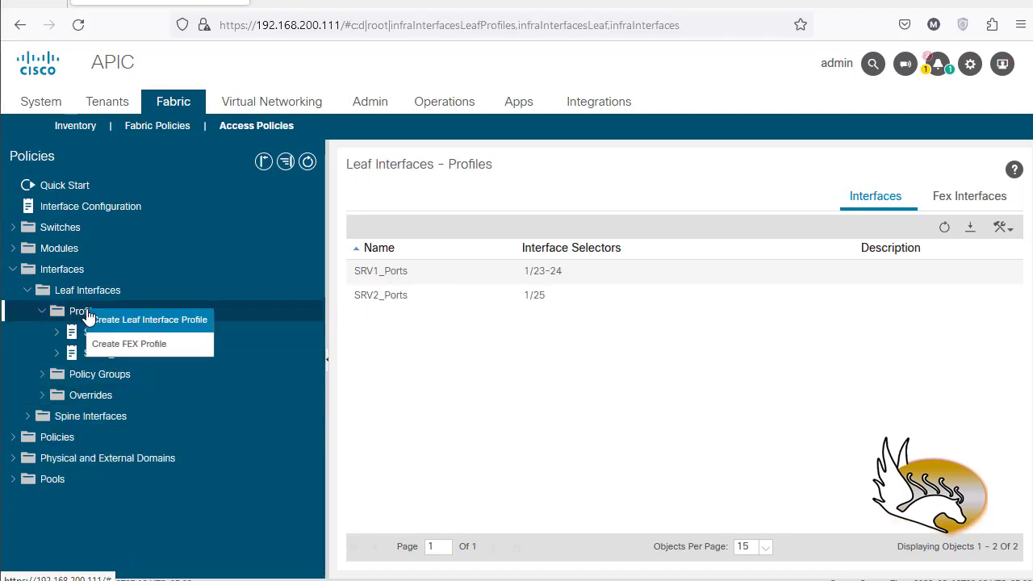
left_click(129, 344)
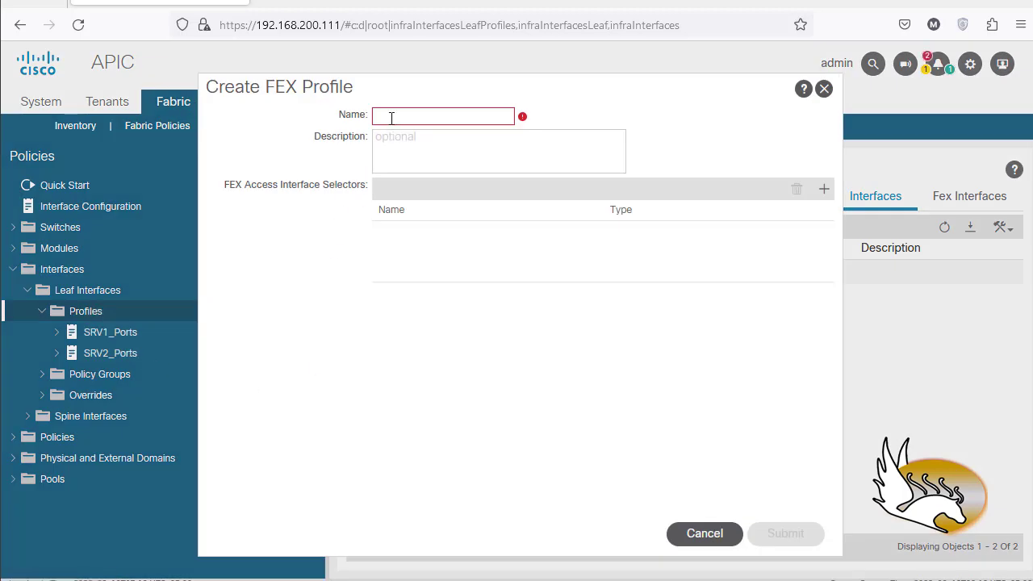
type("FEX_101_Interf")
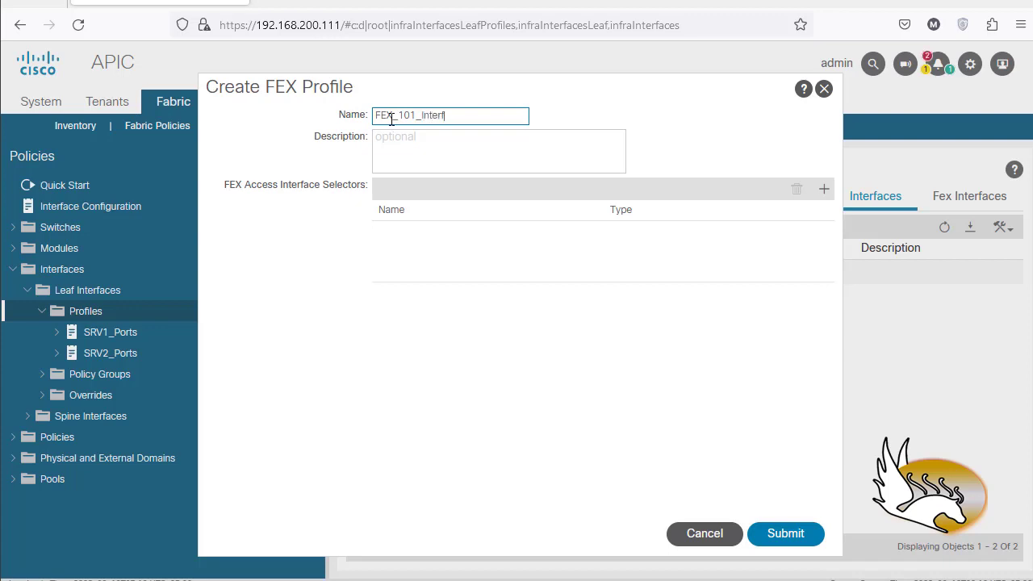
type("aceProfile")
left_click(772, 537)
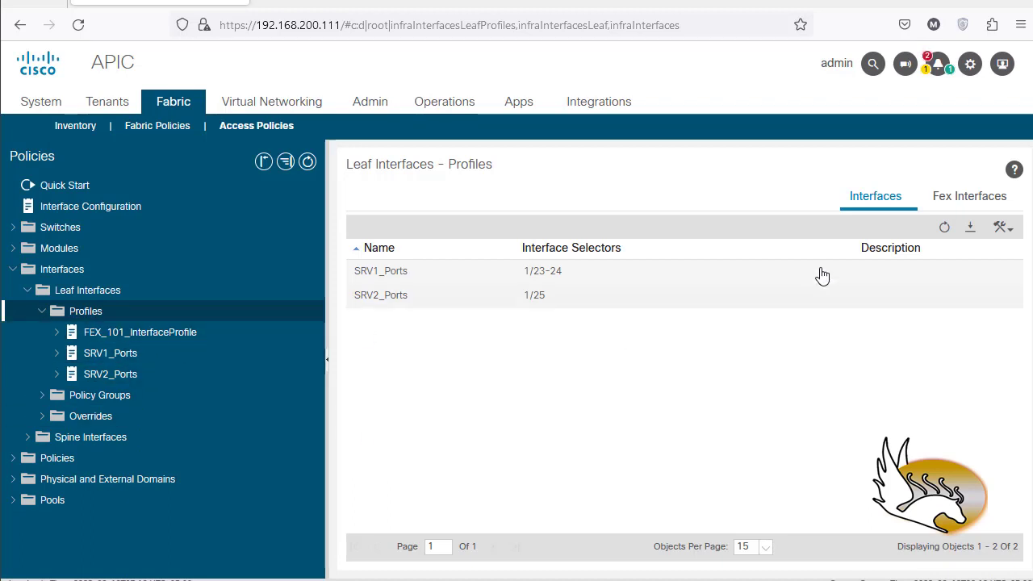
left_click(954, 197)
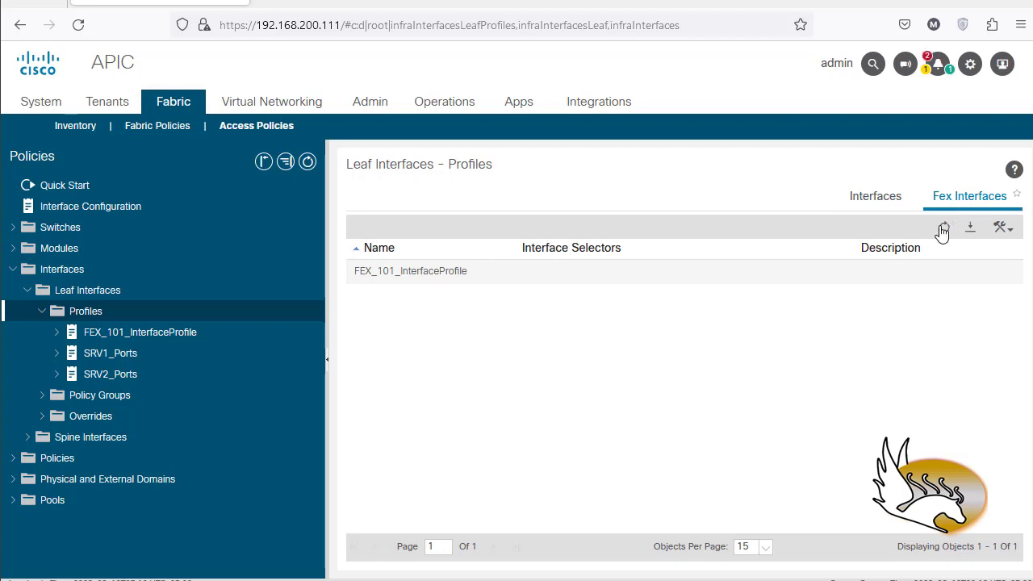
left_click(888, 198)
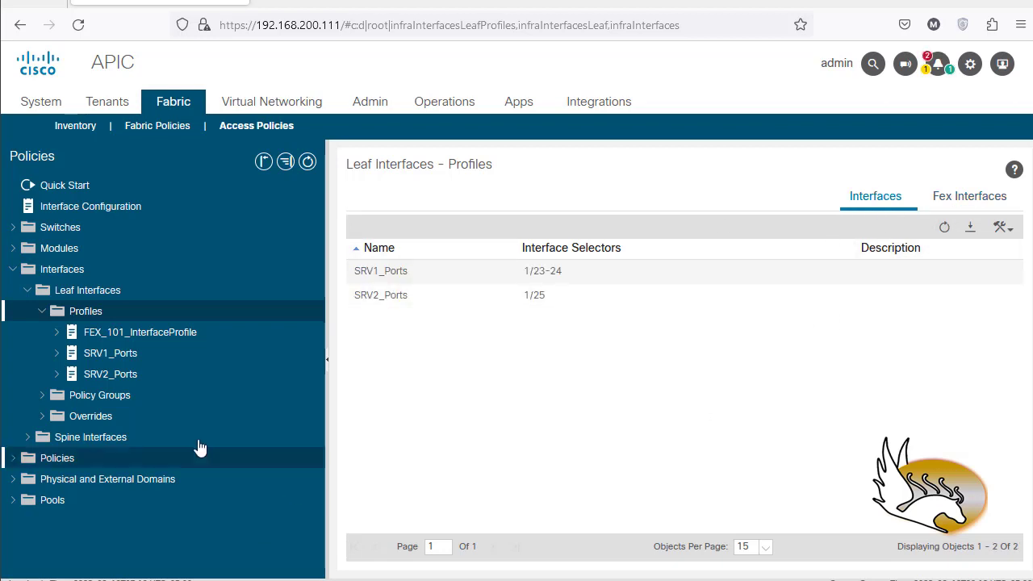
Step: Create a second FEX profile named FEX_102_InterfaceProfile and display the FEX interfaces list
right_click(95, 319)
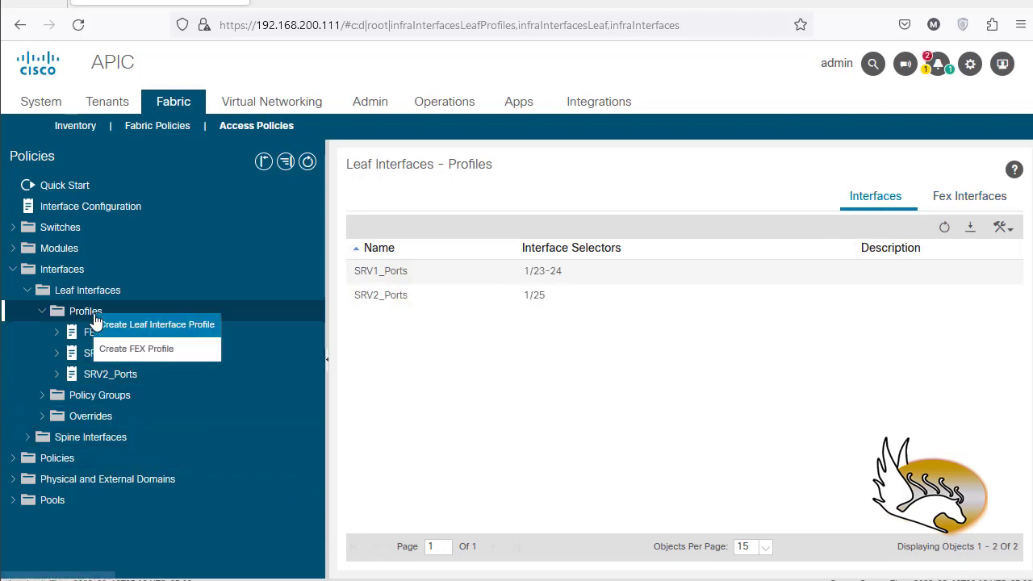
left_click(148, 350)
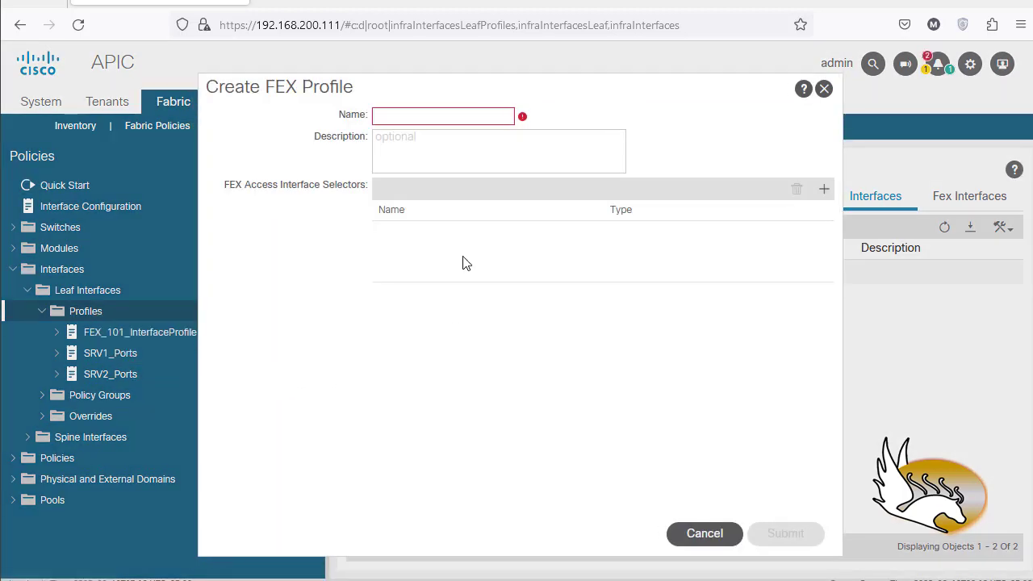
left_click(408, 117)
type("FEX_102")
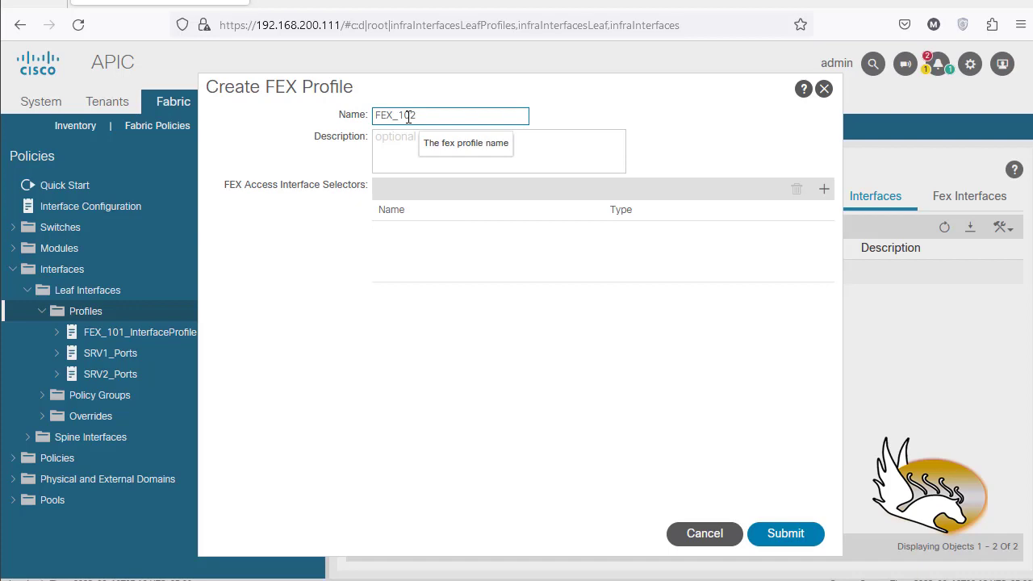
type("_InterfaceProfile")
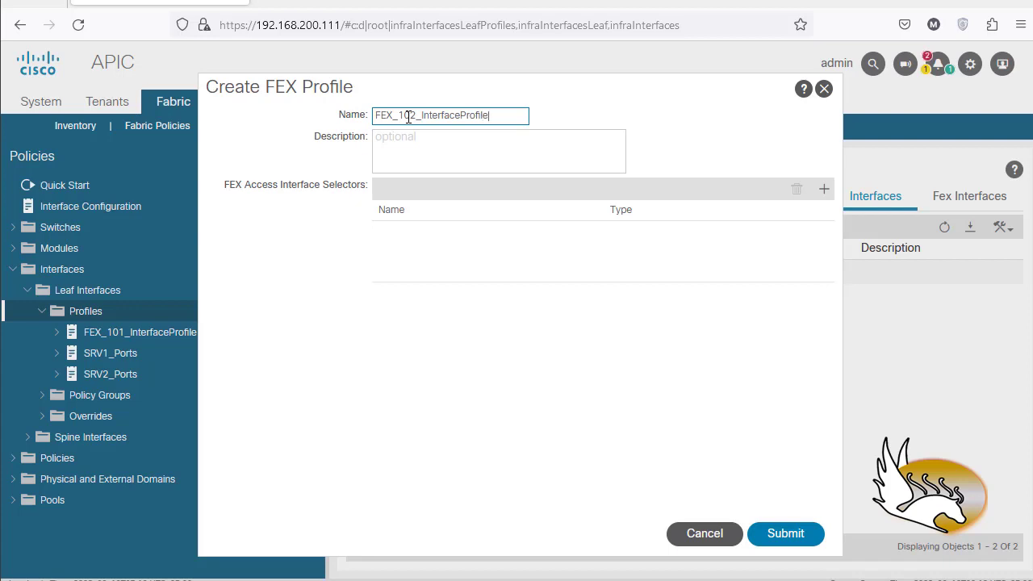
left_click(787, 536)
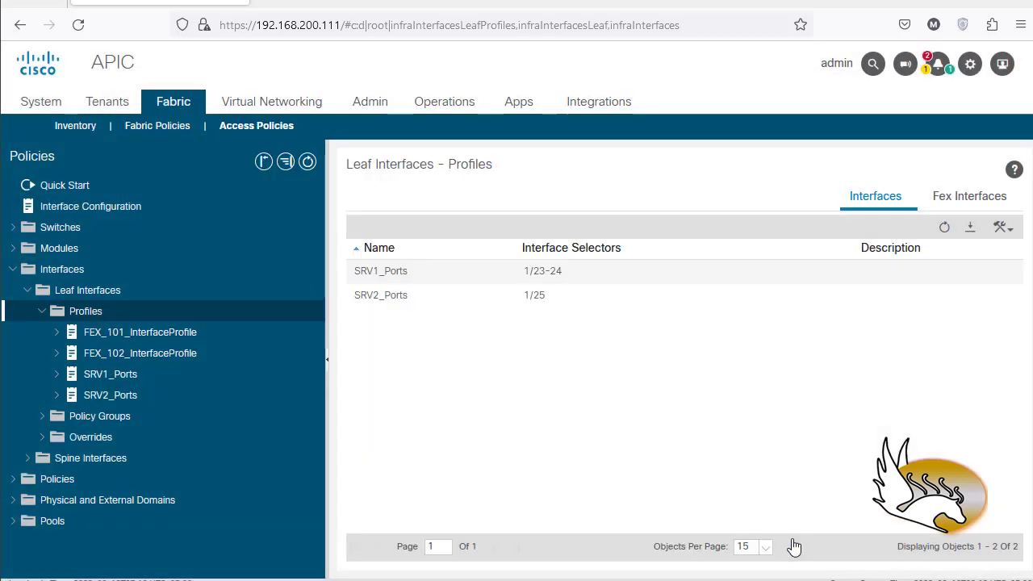
left_click(932, 202)
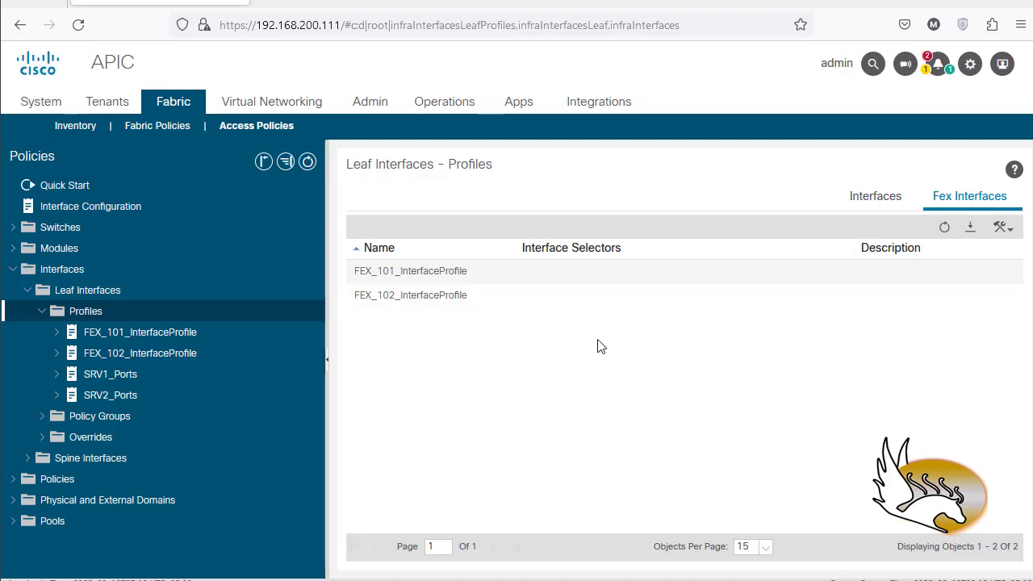
left_click(431, 305)
right_click(431, 300)
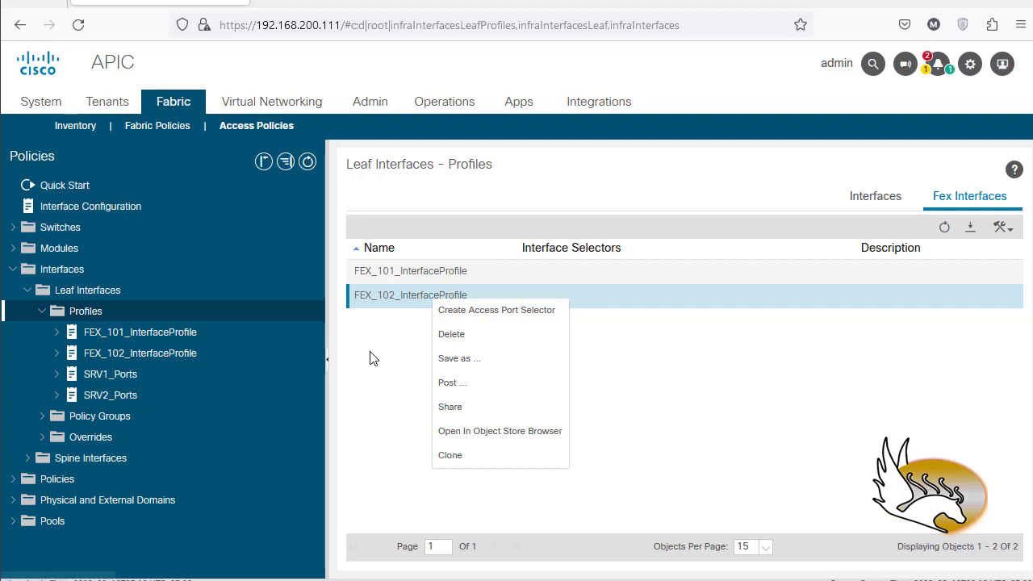
left_click(355, 379)
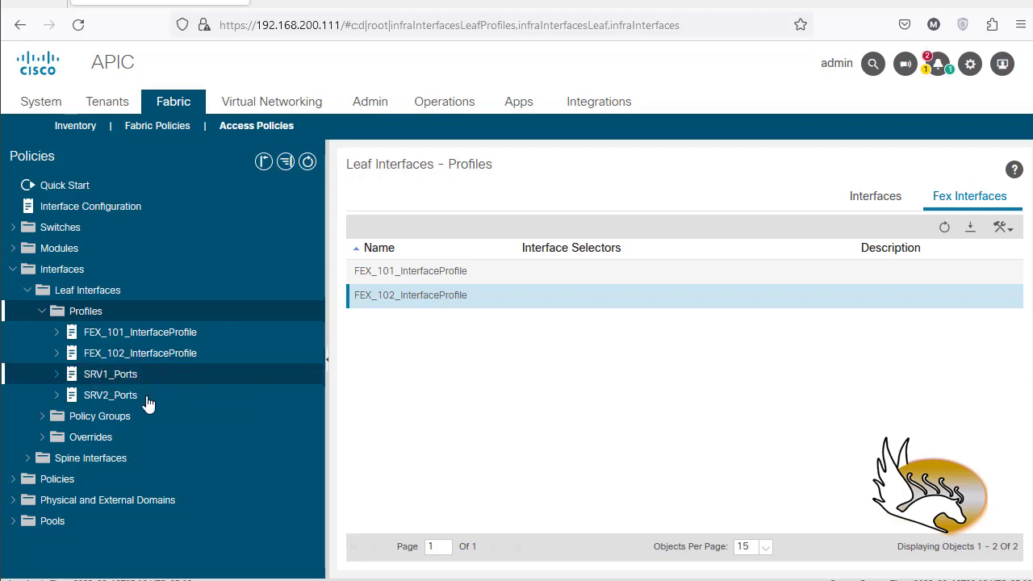
Step: Start a new leaf interface profile named FEX_101_Ports
right_click(93, 319)
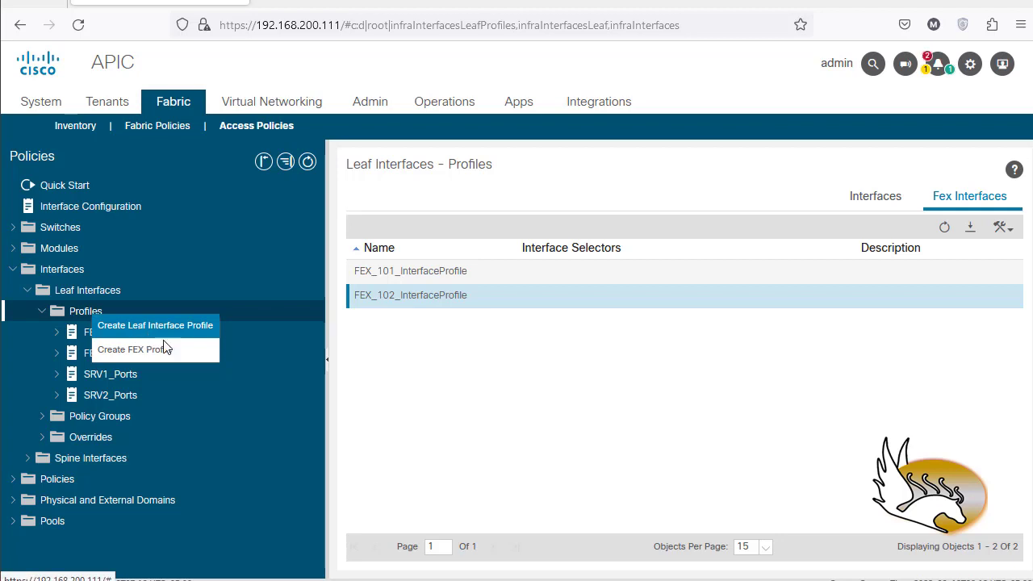
left_click(142, 331)
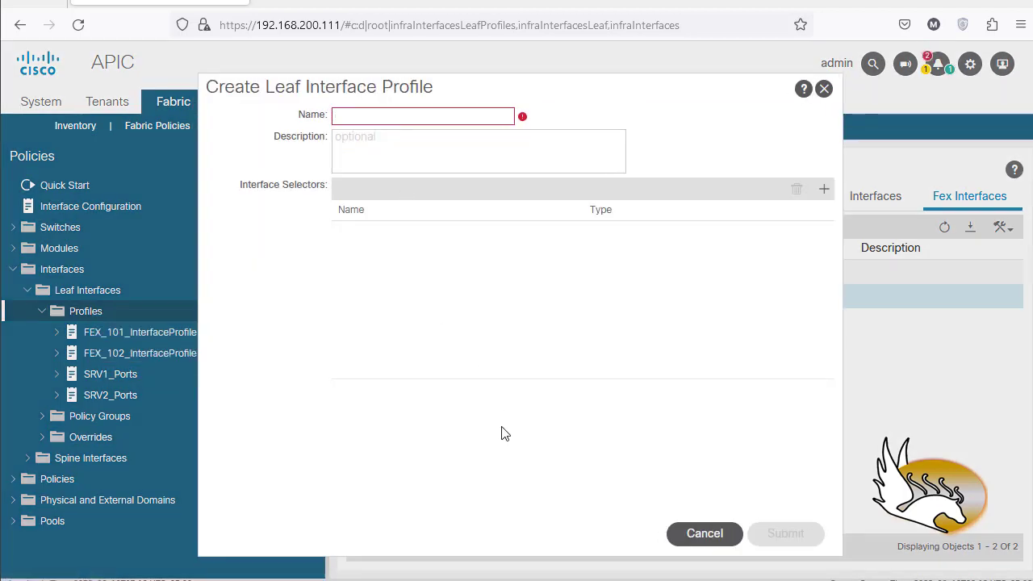
type("FEX_101_Ports")
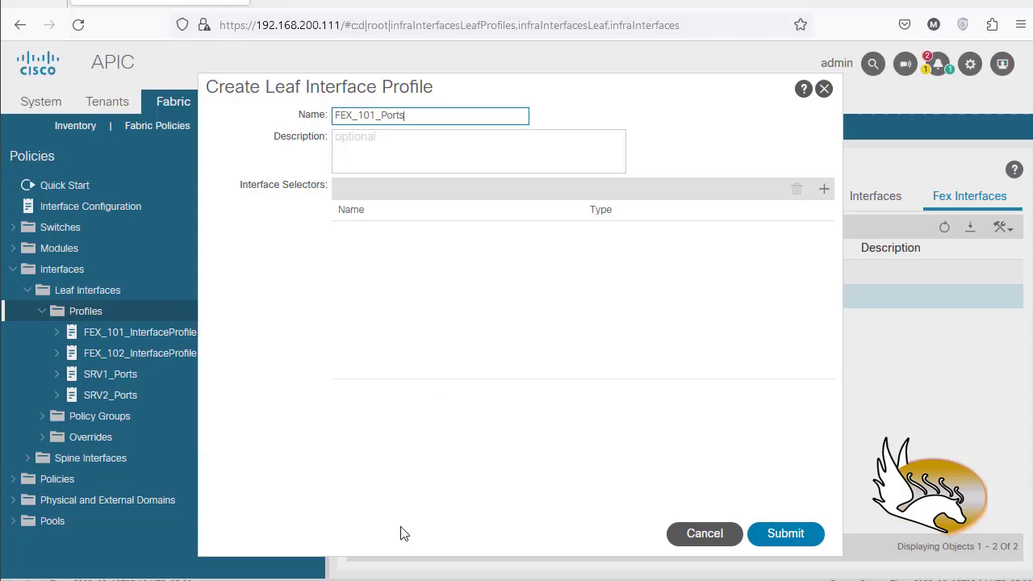
Step: Add an access port selector named FEX_101_Ports, marked as connected to FEX, with interface IDs 1/26-27
left_click(824, 188)
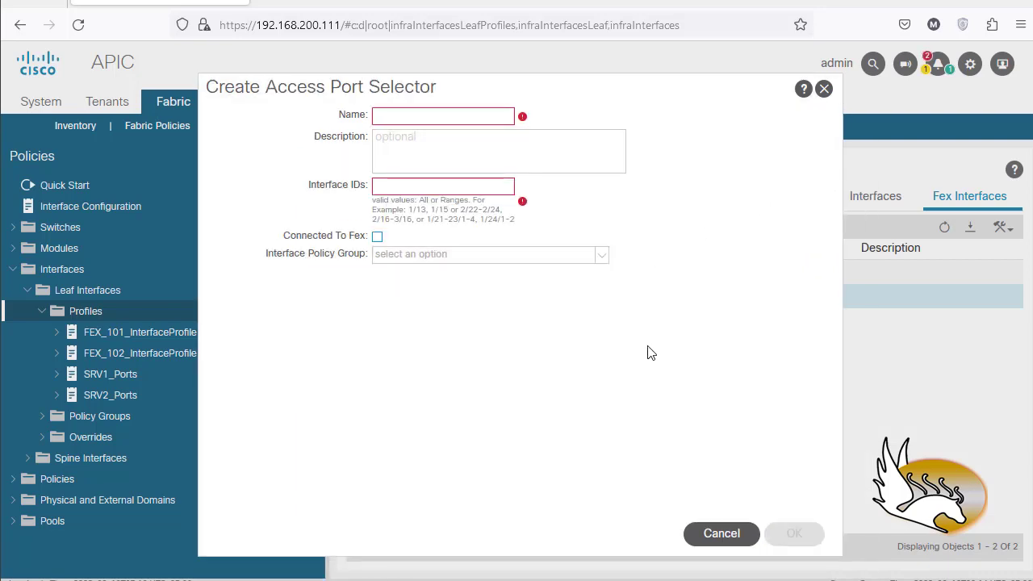
left_click(376, 238)
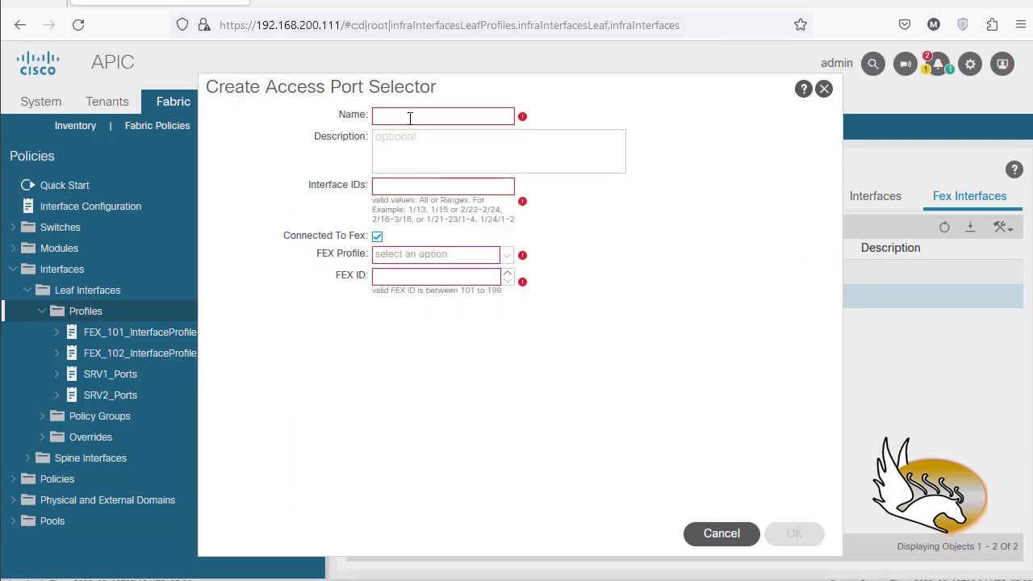
type("FEX_101_Ports")
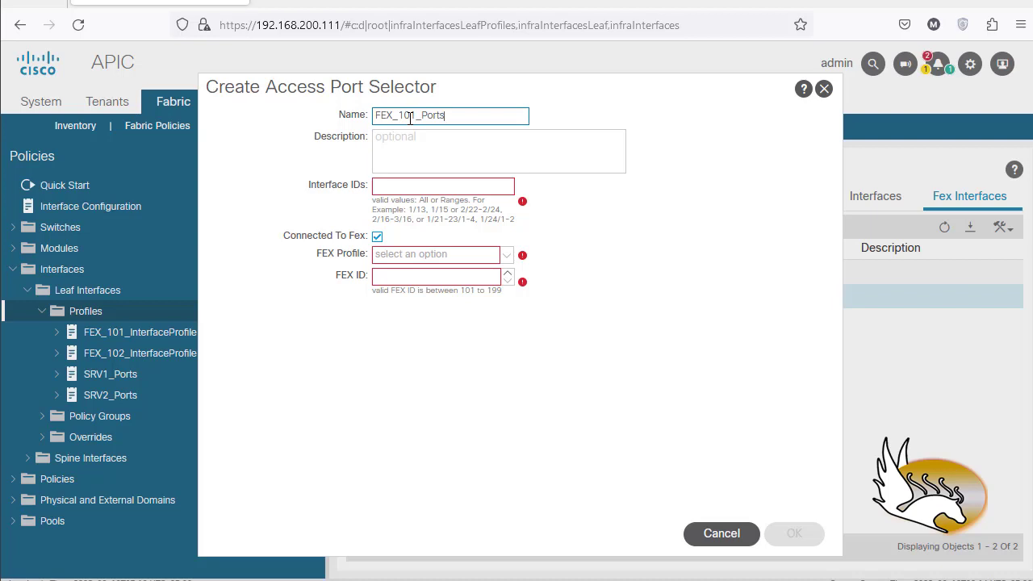
left_click(423, 192)
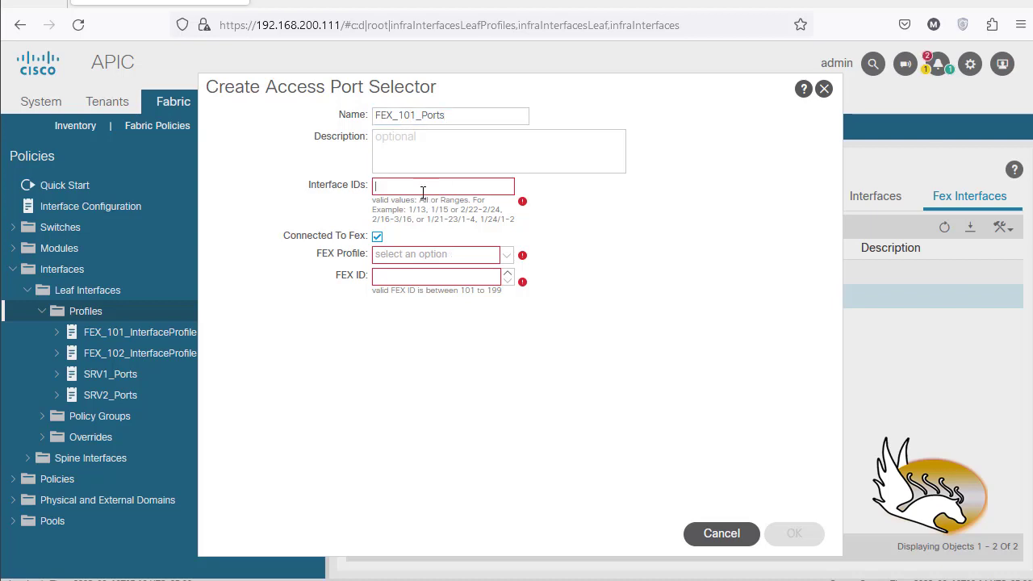
type("1/26-27")
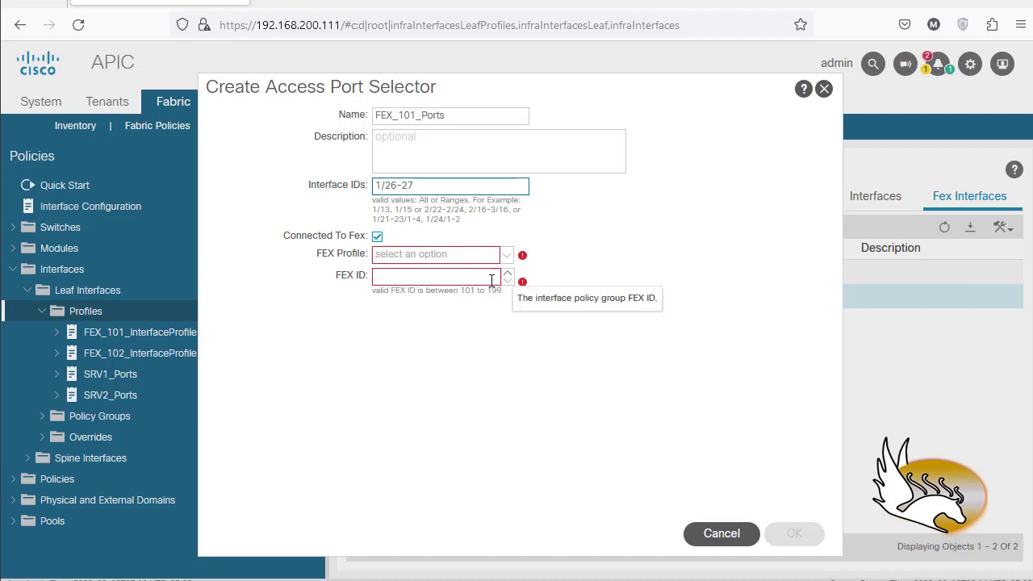
Step: Assign FEX_101_InterfaceProfile and FEX ID 101 to the selector, then submit the leaf interface profile and check it in the interfaces list
left_click(506, 256)
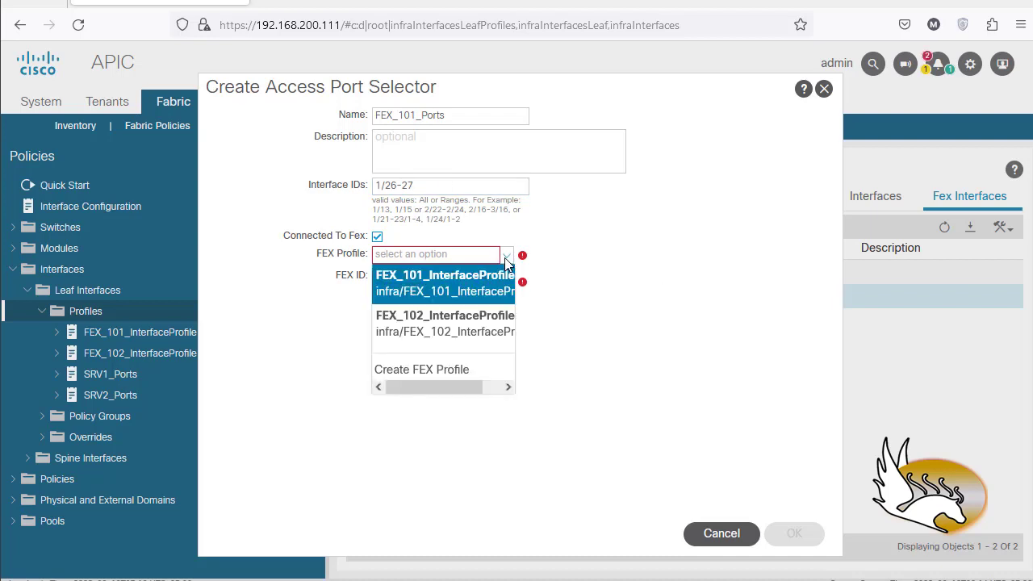
left_click(458, 290)
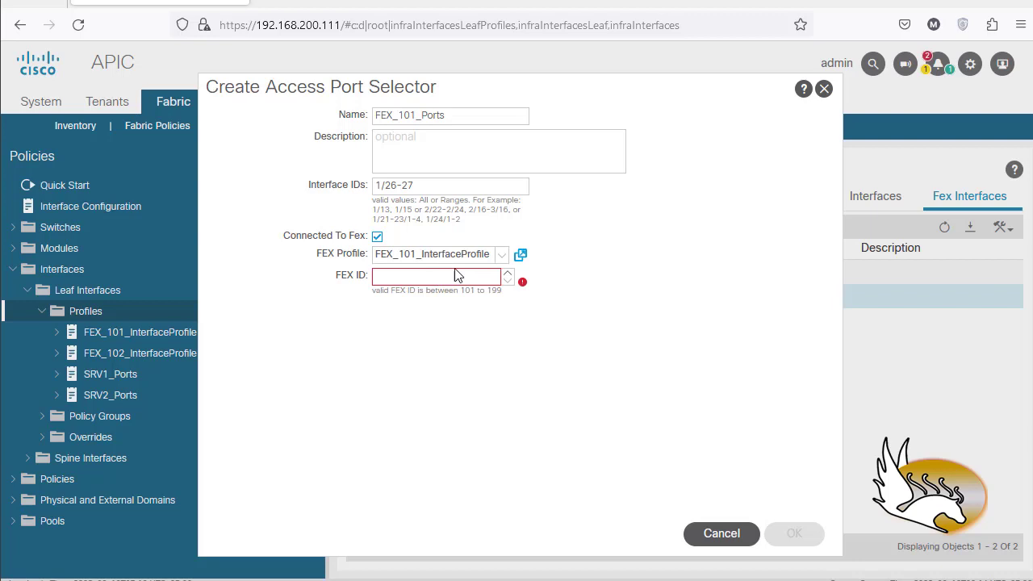
left_click(460, 275)
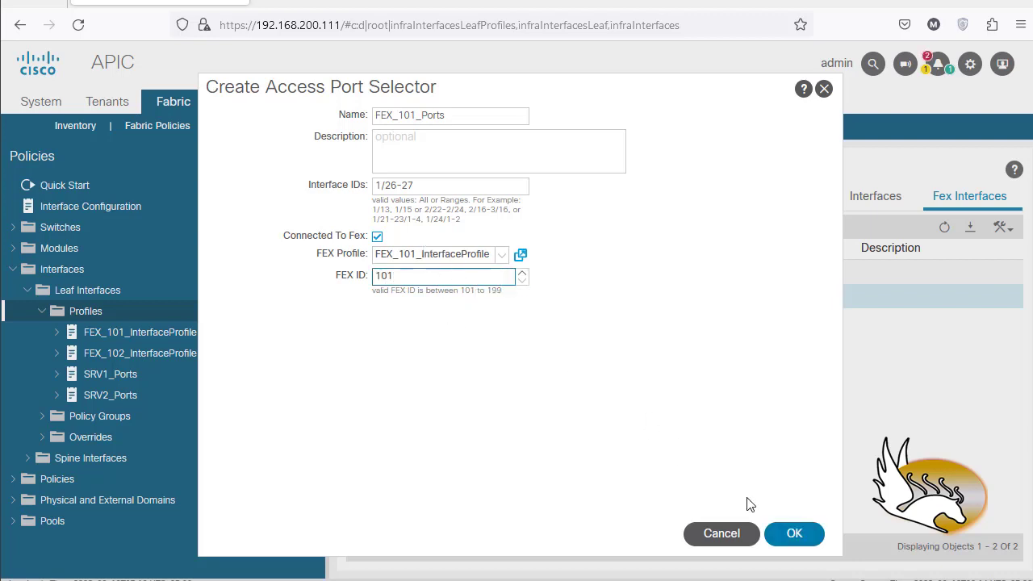
left_click(795, 533)
left_click(784, 533)
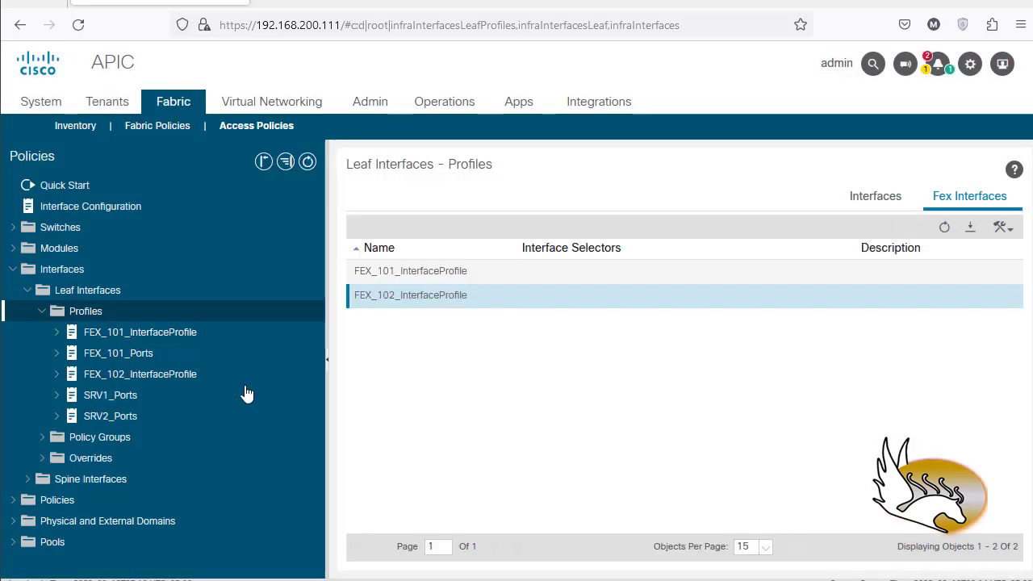
left_click(857, 203)
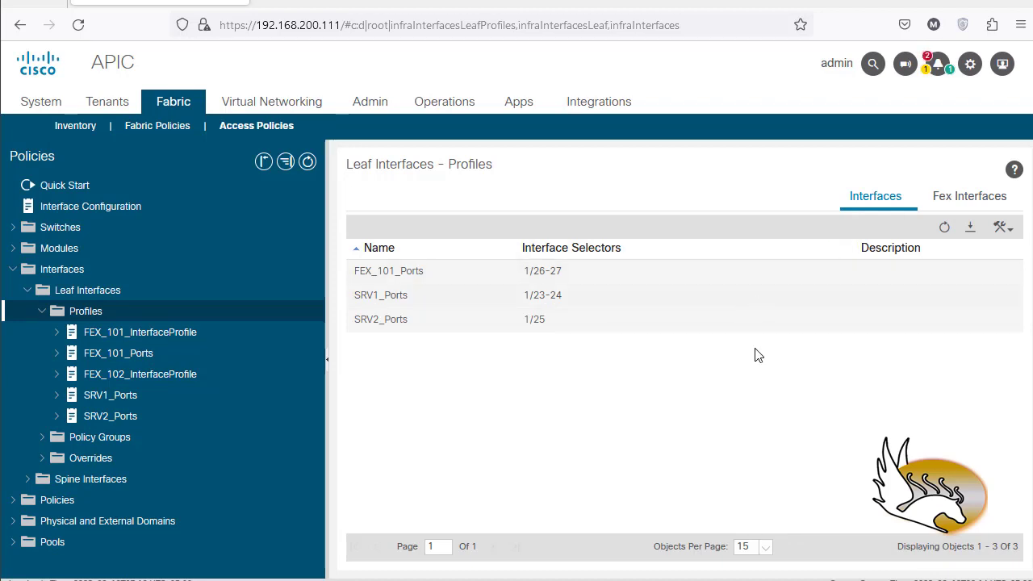
Step: Start a second leaf interface profile named FEX_102_Ports
right_click(92, 310)
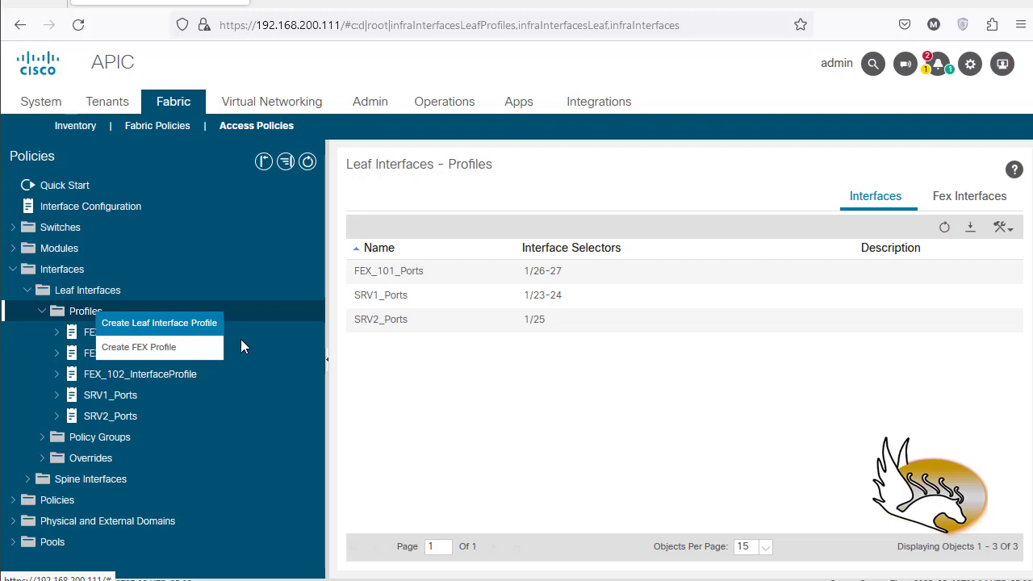
left_click(161, 323)
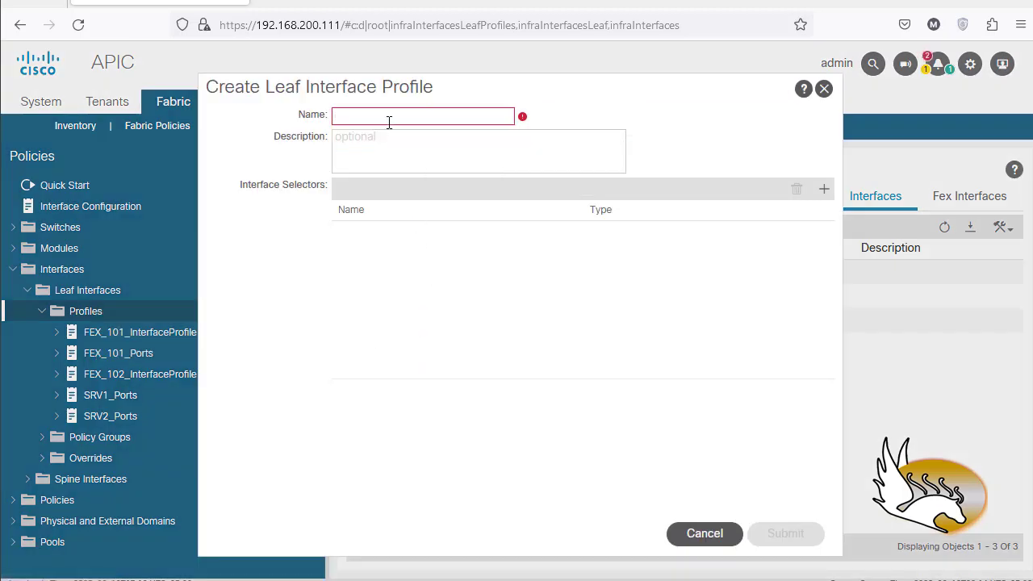
type("FEX_102_Ports")
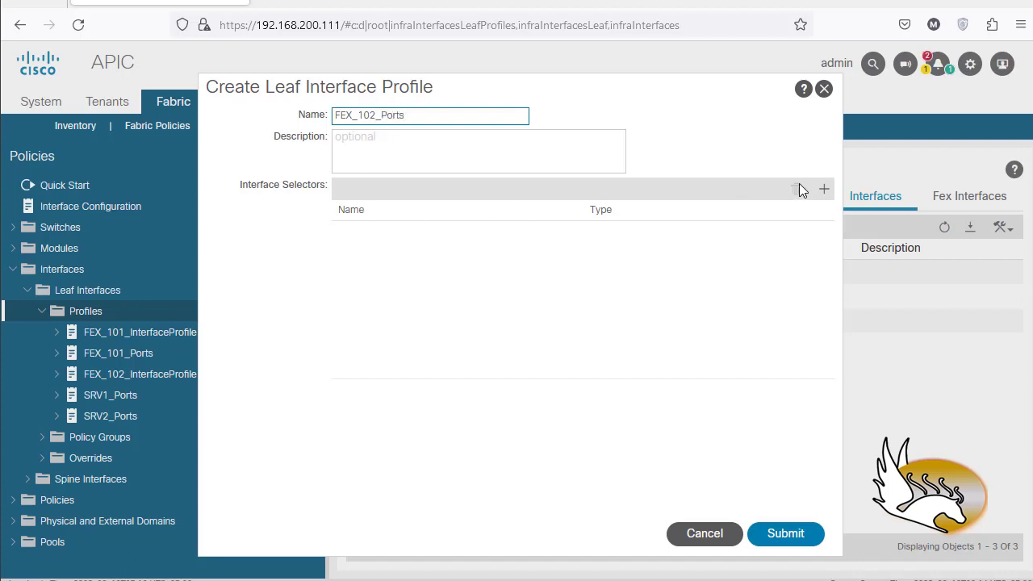
Step: Add an access port selector connected to FEX, using FEX profile FEX_102_InterfaceProfile and FEX ID 102
left_click(823, 189)
left_click(377, 237)
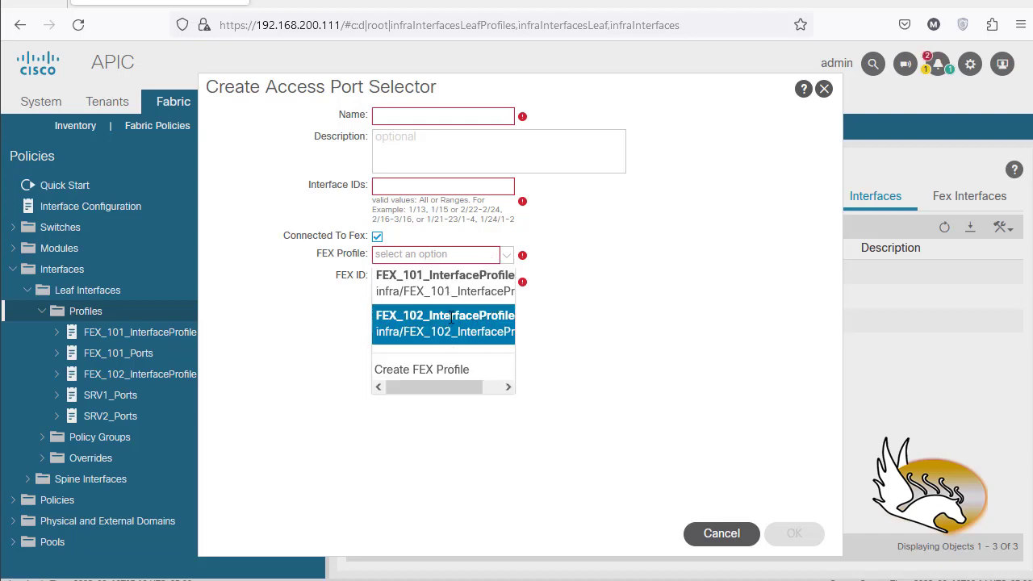
left_click(450, 318)
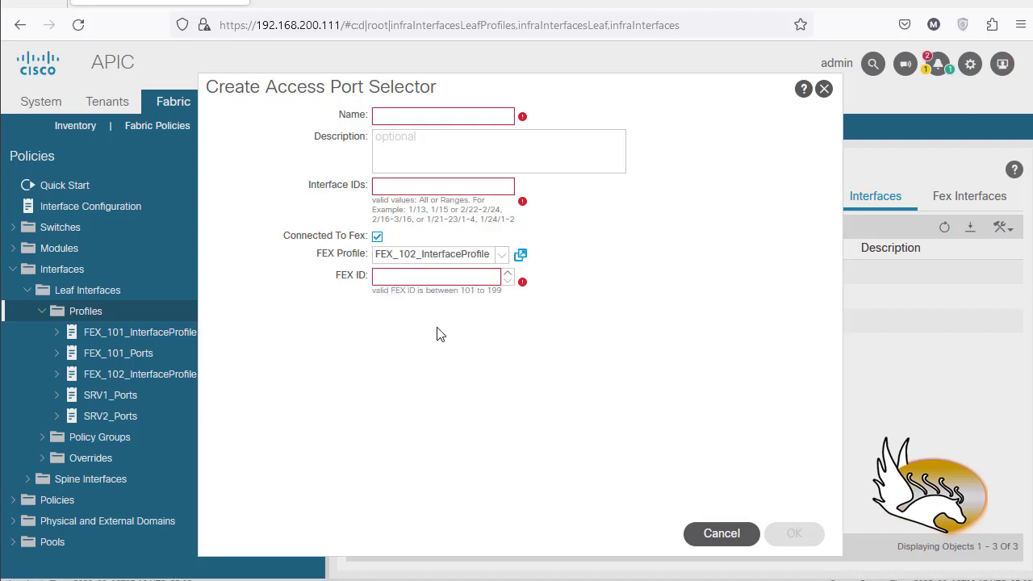
left_click(472, 277)
type("102")
Step: Give the selector interface IDs 1/26-27 and the name FEX_102_Ports, and submit the leaf interface profile
left_click(429, 182)
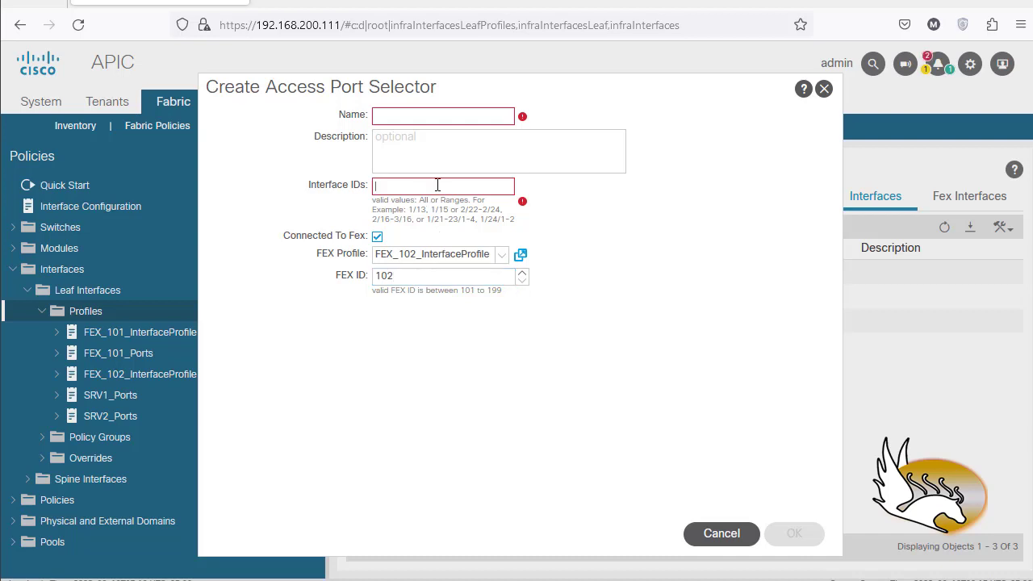
type("1/26-27")
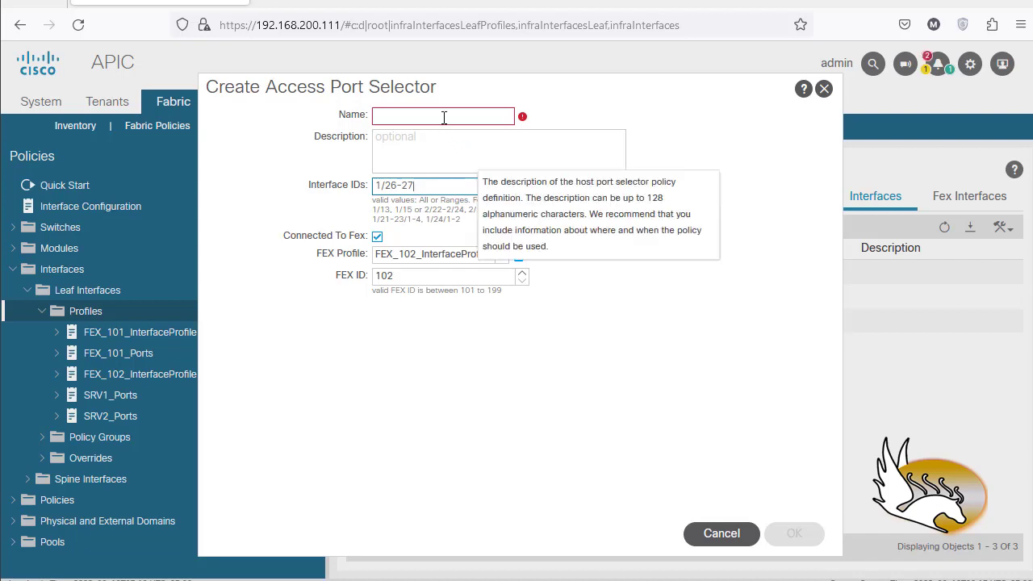
left_click(443, 117)
type("F")
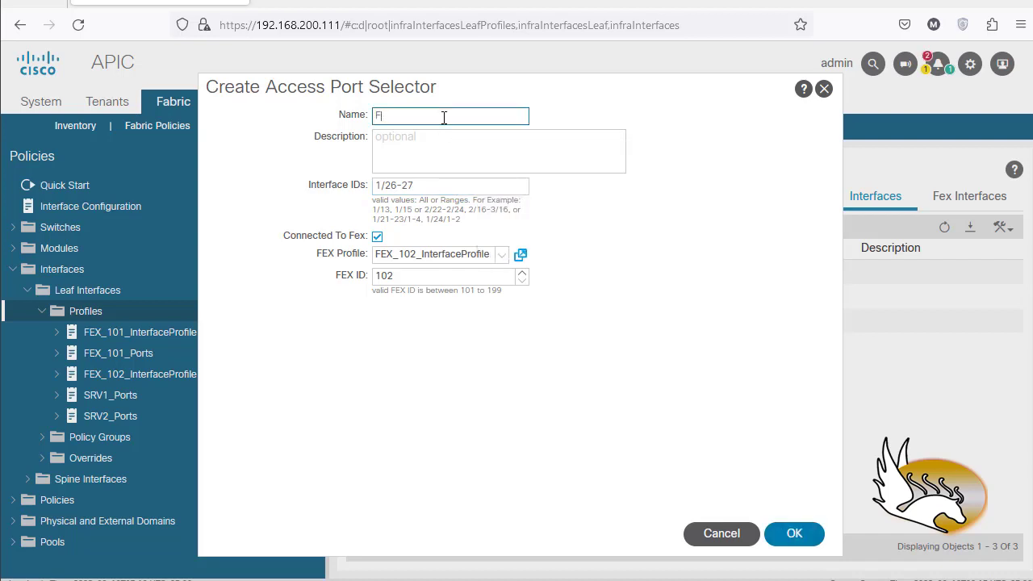
type("eX_102_Ports")
left_click(784, 537)
left_click(785, 535)
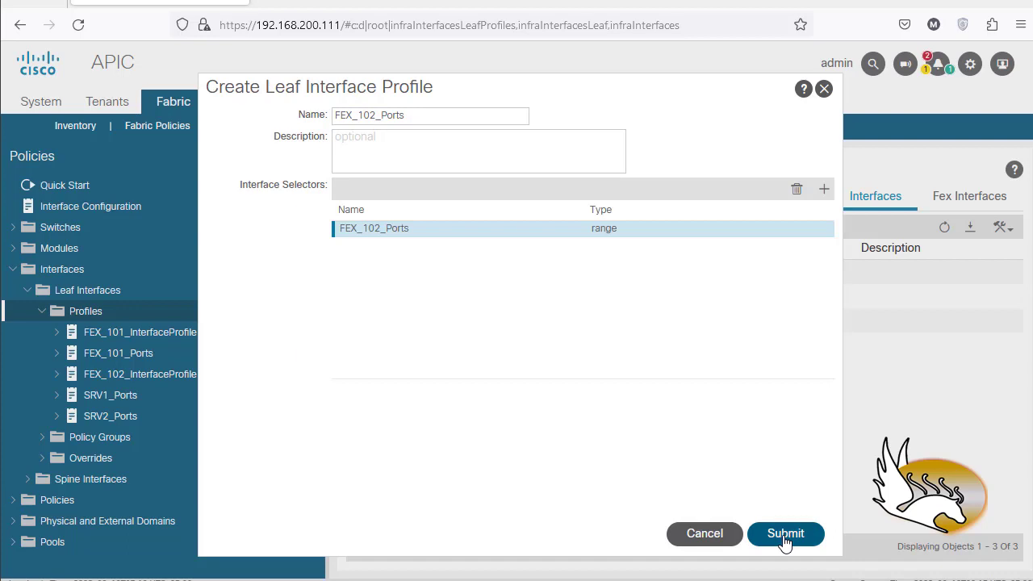
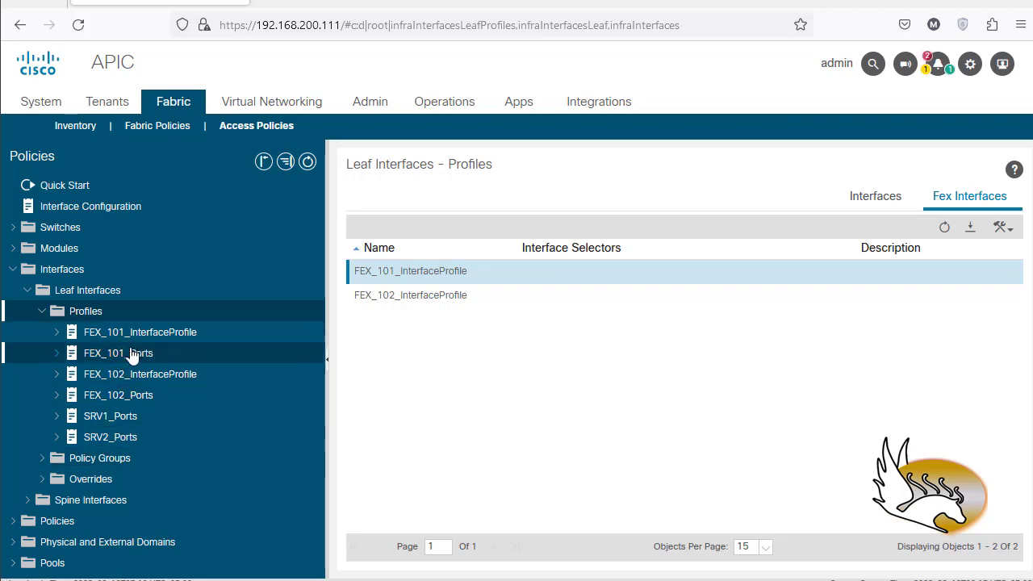
Step: Examine the access port selector and port block of the FEX_101_Ports profile and the selector of the FEX_102_Ports profile
left_click(102, 359)
scroll(605, 443, "down", 2)
scroll(604, 428, "up", 2)
left_click(601, 408)
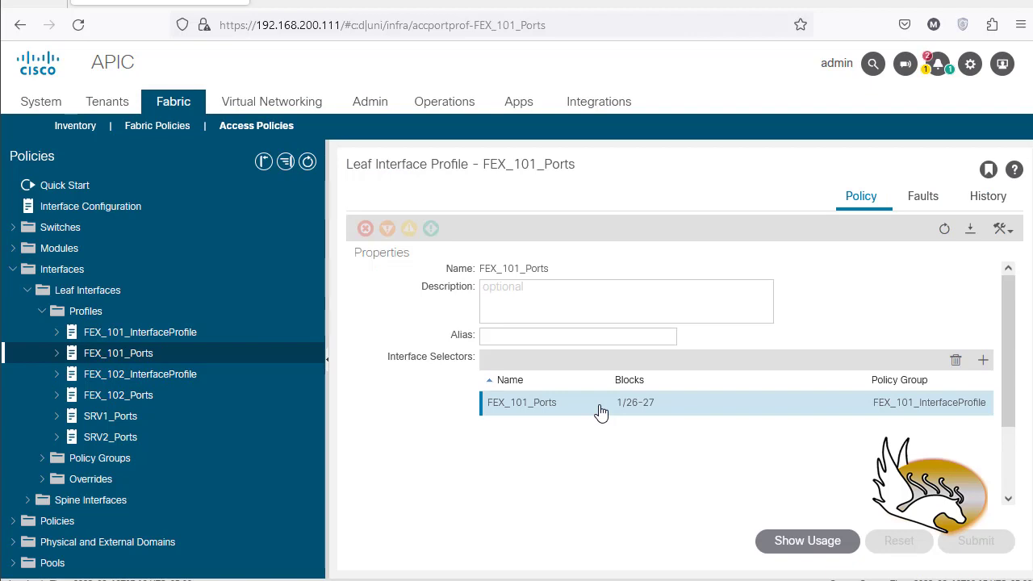
double_click(601, 408)
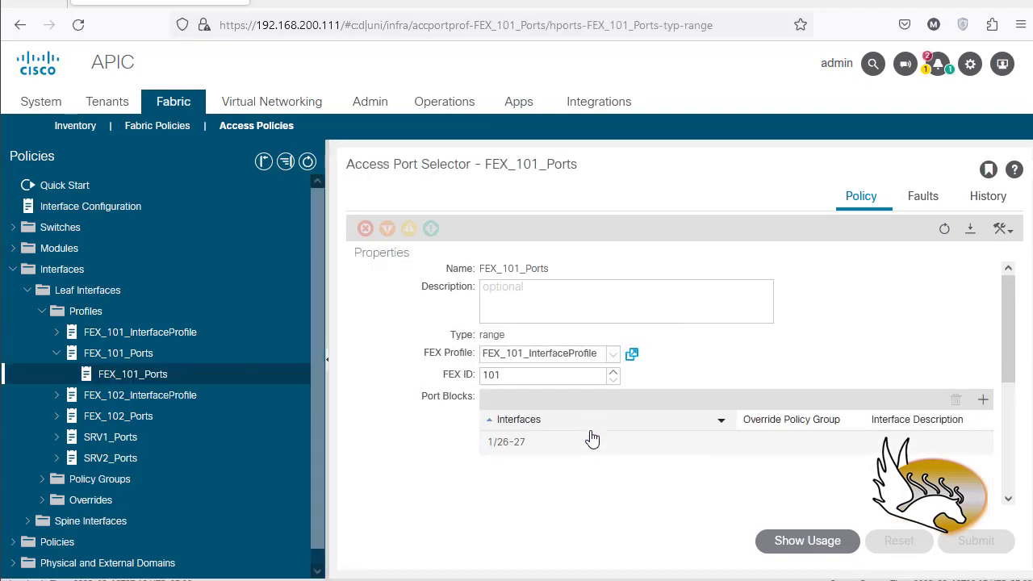
left_click(591, 436)
double_click(589, 438)
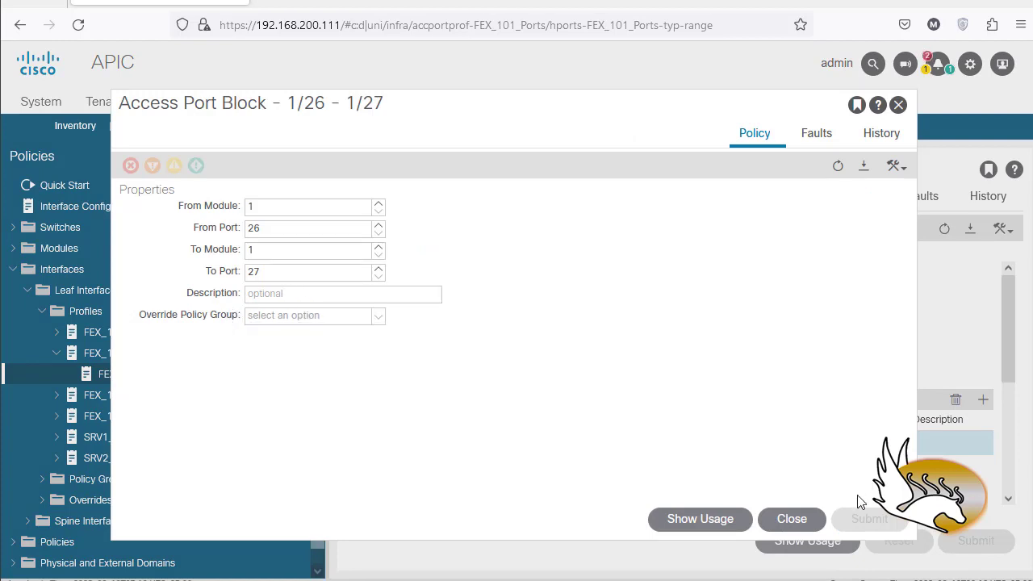
left_click(791, 518)
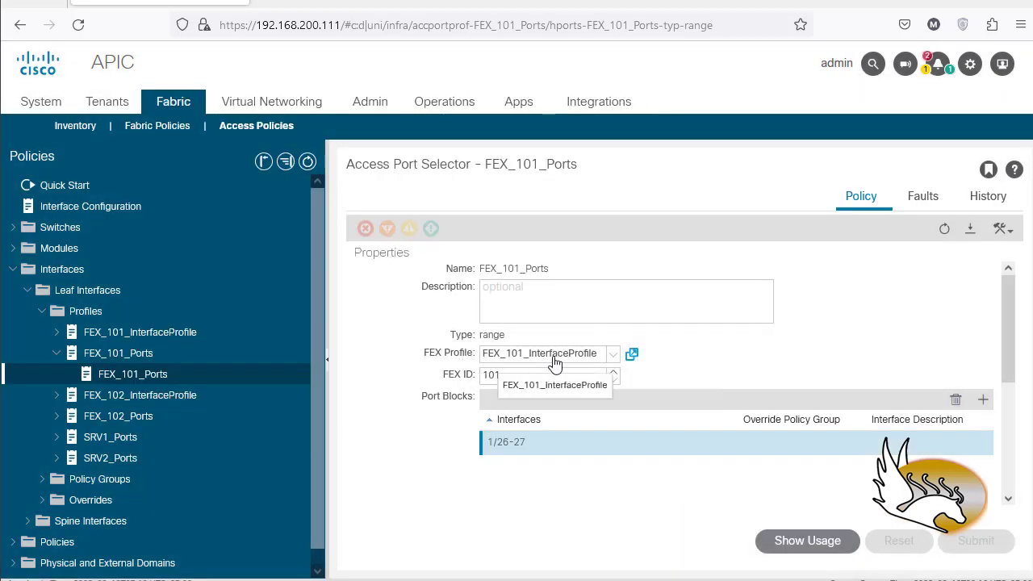
scroll(597, 507, "down", 5)
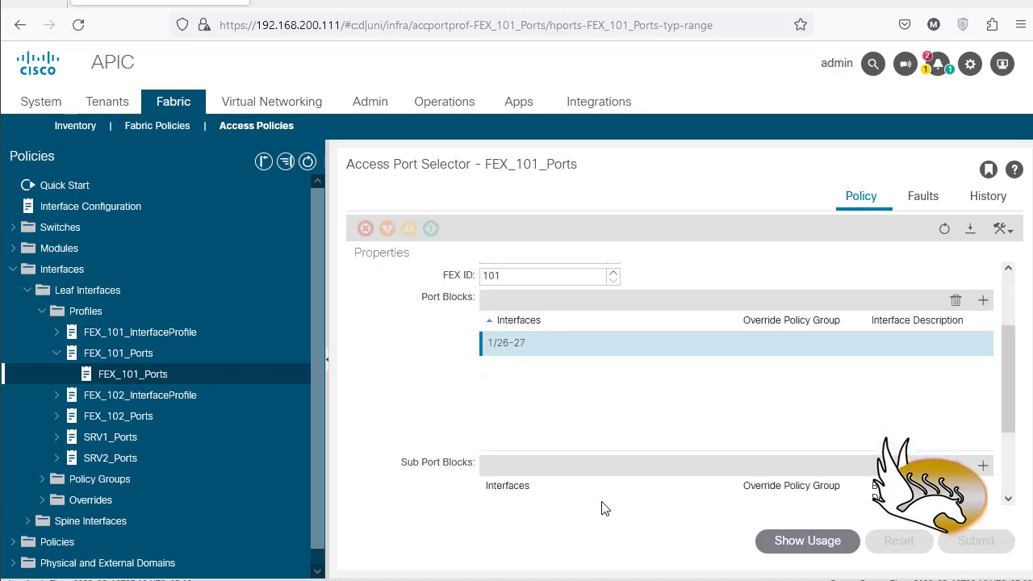
scroll(605, 507, "up", 5)
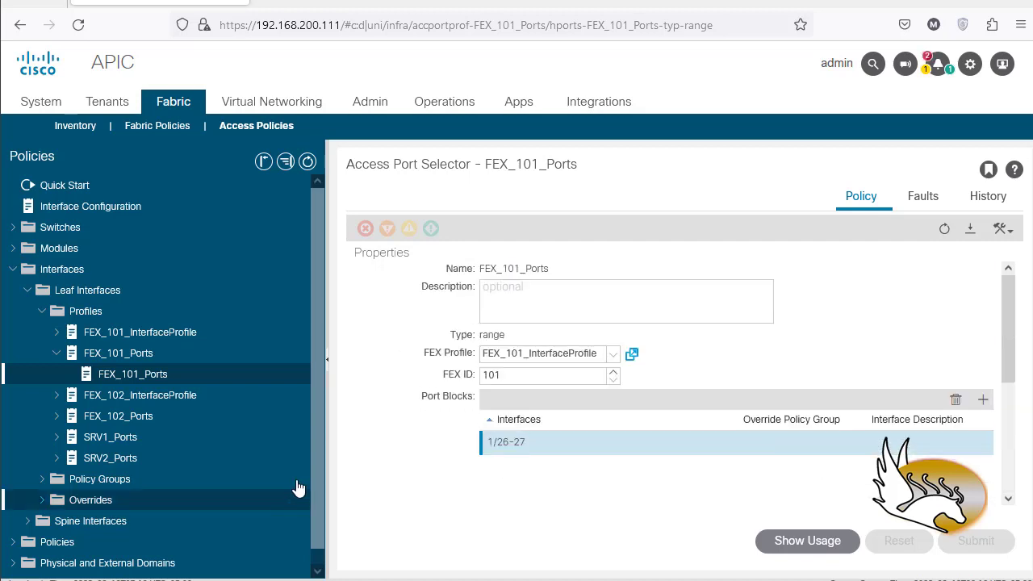
left_click(59, 416)
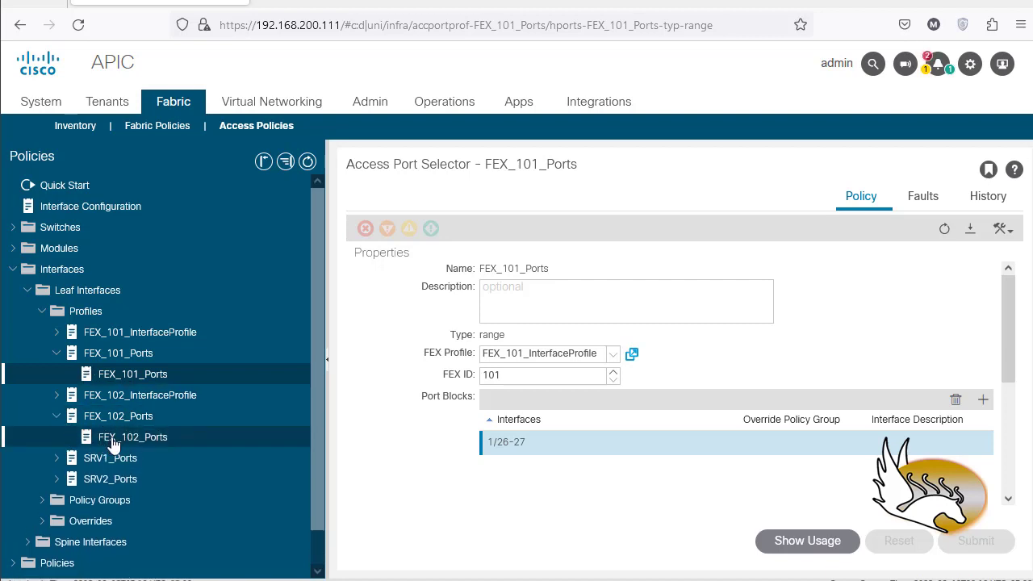
left_click(109, 438)
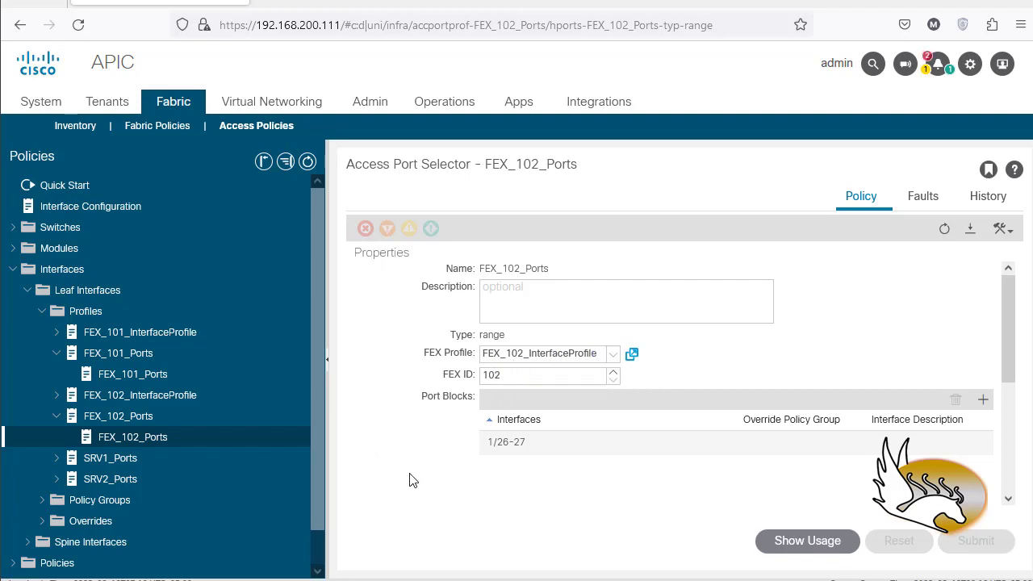
Step: Open the FEX_PG policy group among the PC interface policy groups of the leaf interfaces
left_click(42, 500)
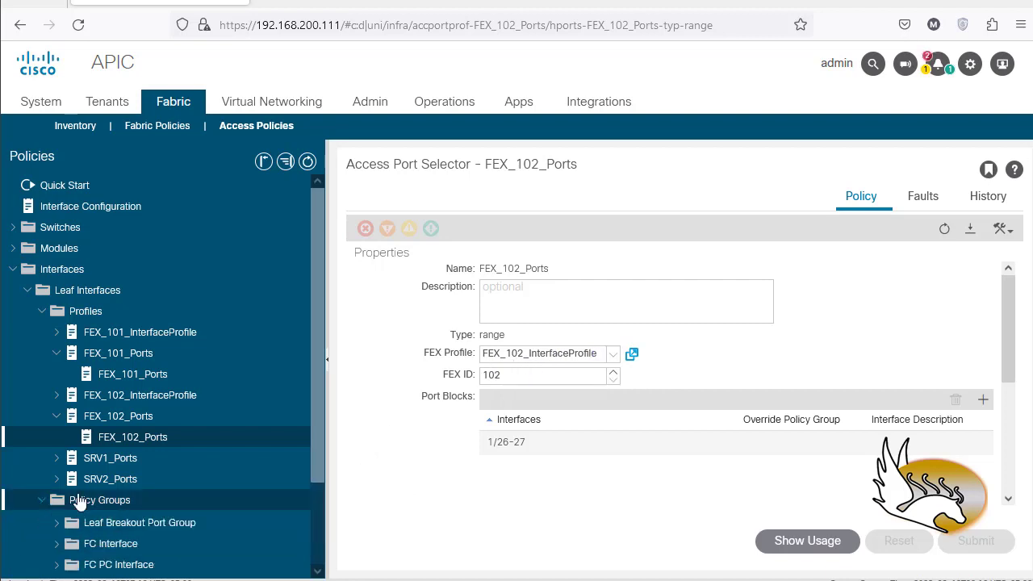
scroll(189, 403, "down", 4)
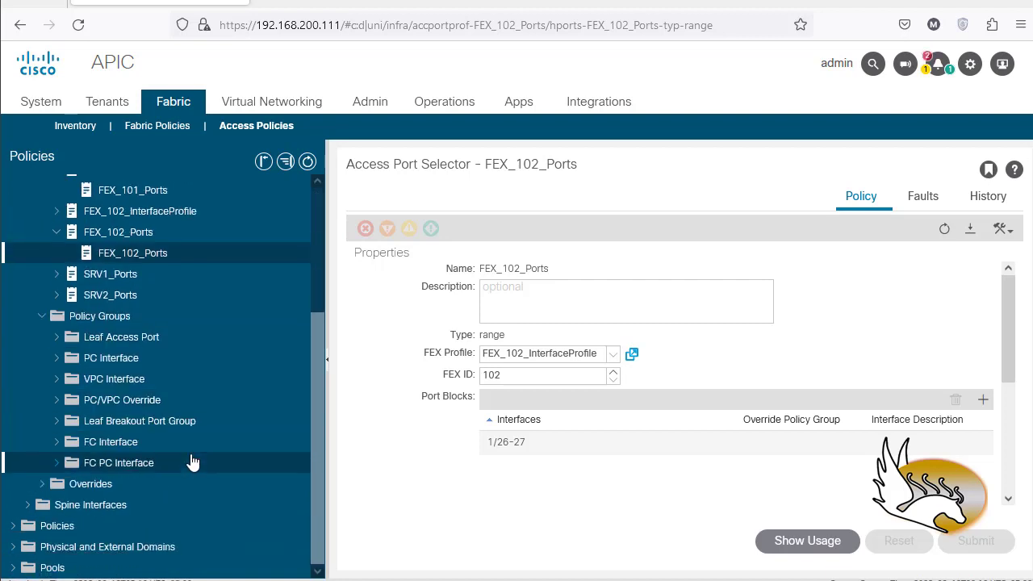
left_click(56, 337)
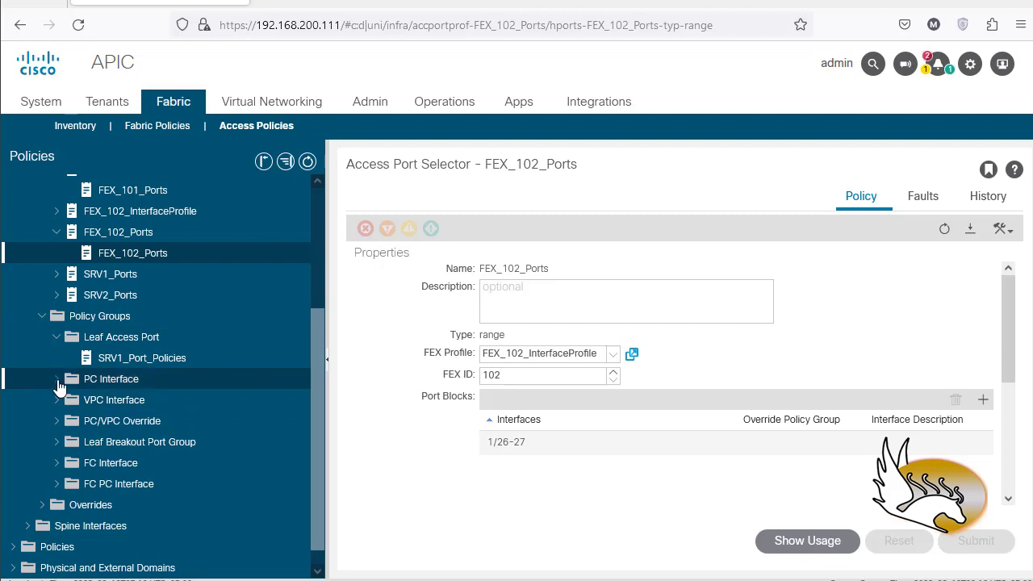
left_click(58, 380)
left_click(104, 403)
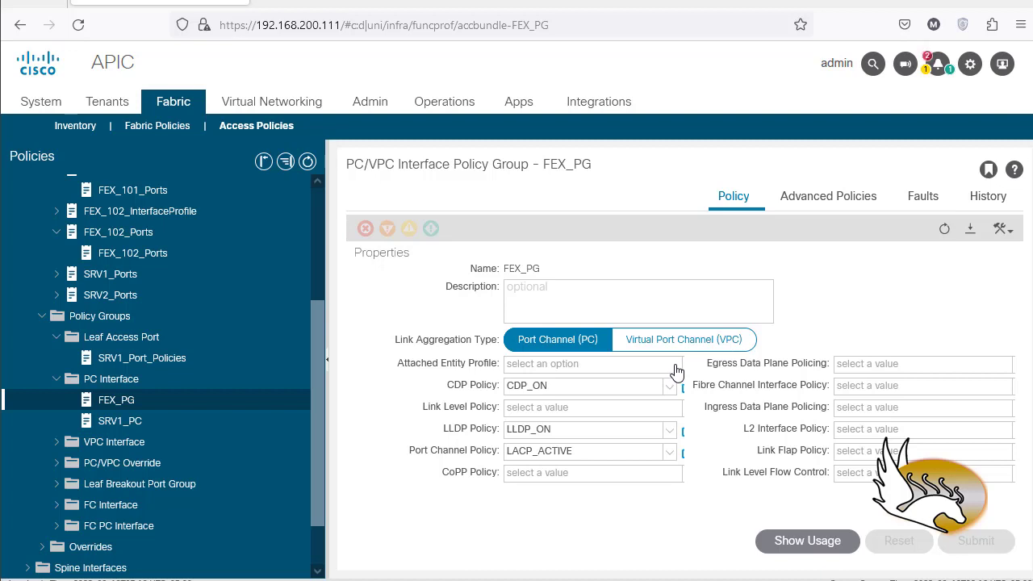
Step: Set the attached entity profile of the FEX_PG policy group to PHYSICAL and submit the change
left_click(674, 371)
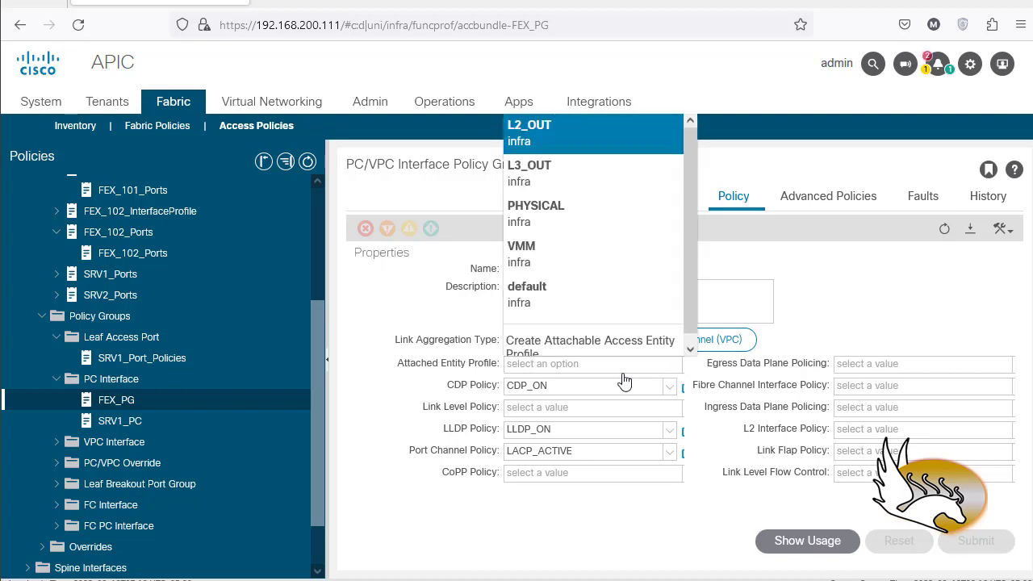
left_click(576, 207)
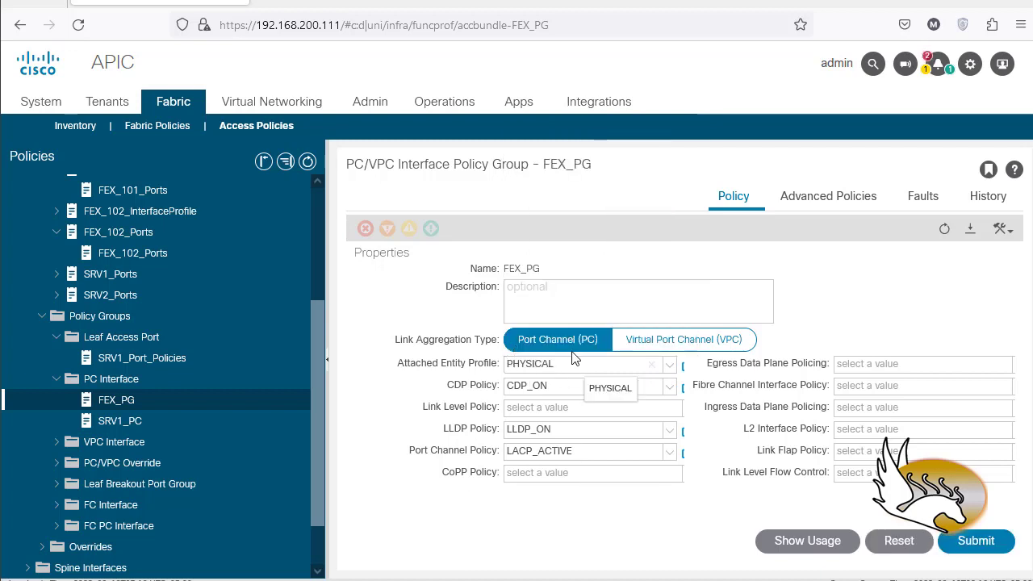
left_click(963, 546)
left_click(763, 480)
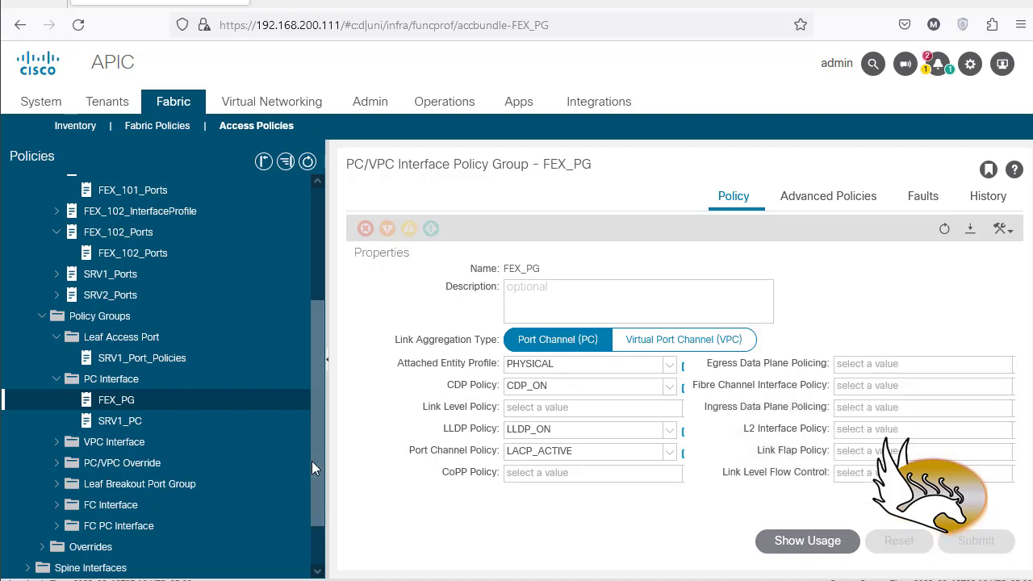
Step: Associate the FEX_101_Ports interface selector profile with leaf switch profile L1 and submit it
left_click_drag(311, 449, 314, 296)
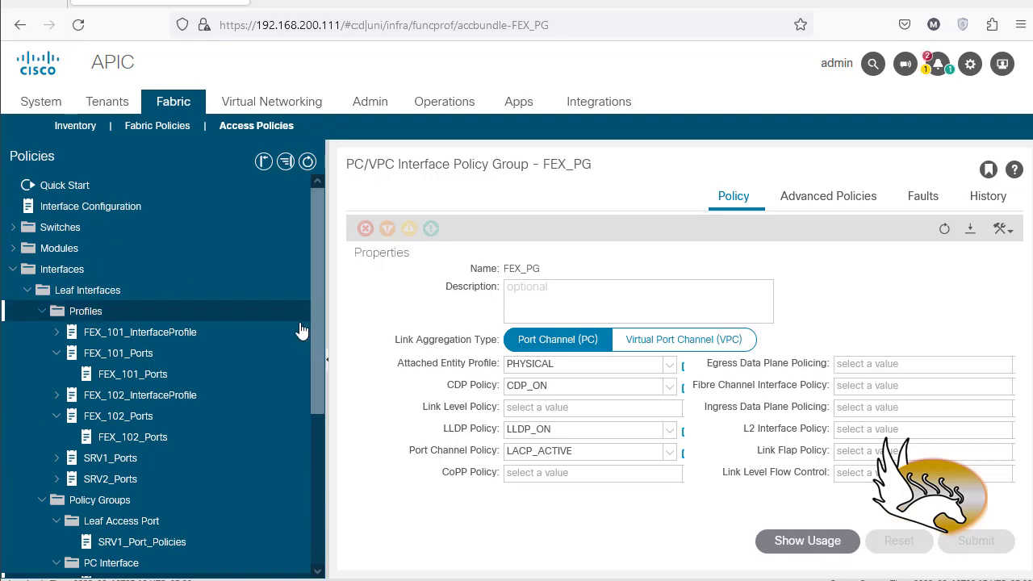
left_click(15, 229)
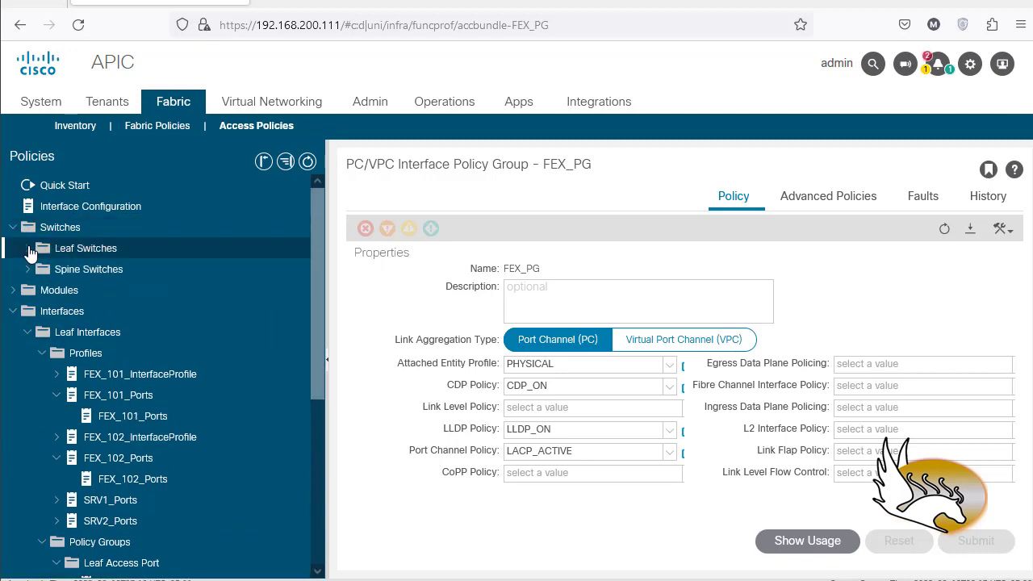
left_click(27, 249)
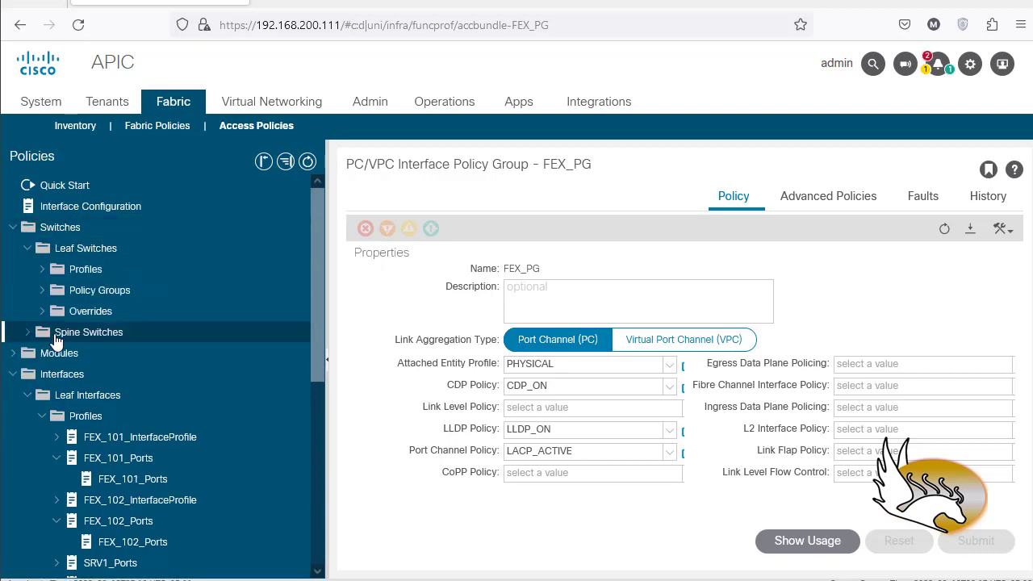
left_click(43, 269)
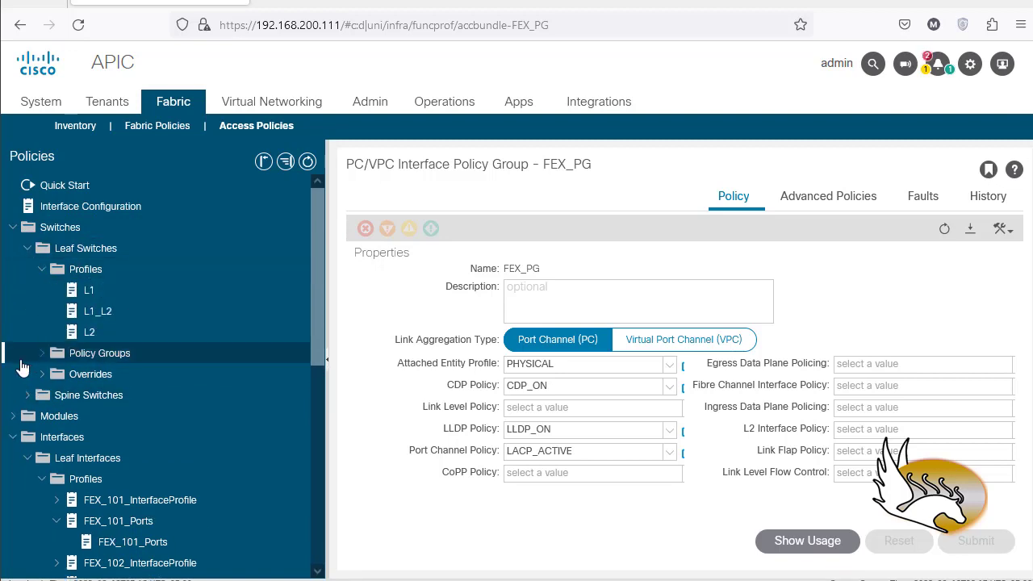
left_click(84, 292)
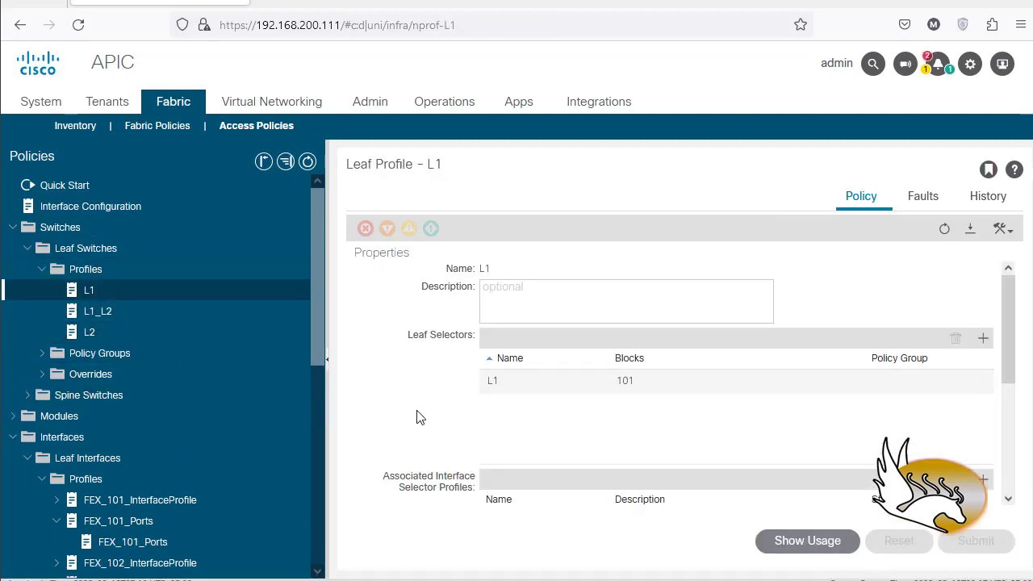
scroll(633, 420, "down", 3)
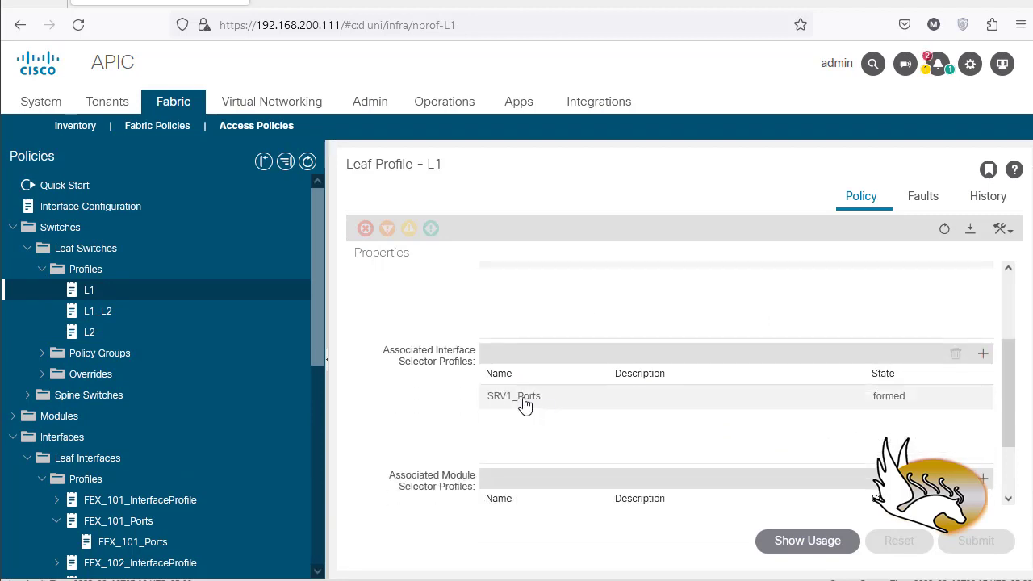
left_click(982, 354)
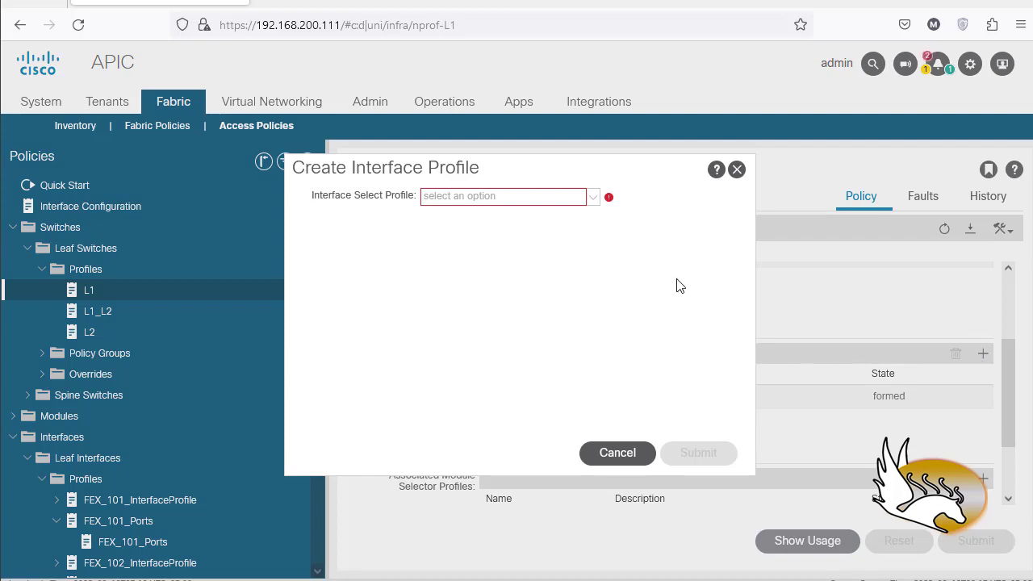
left_click(593, 197)
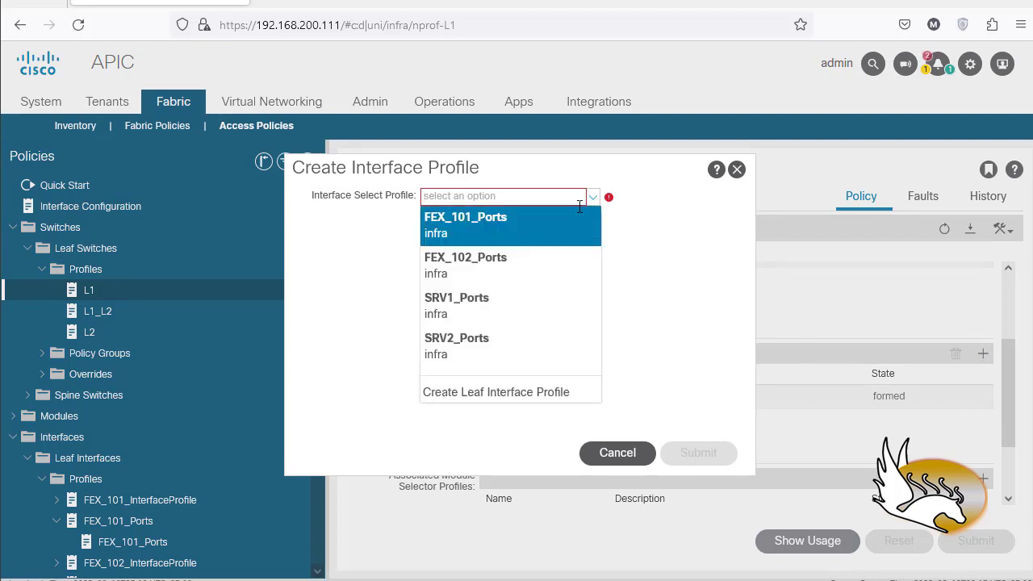
left_click(508, 221)
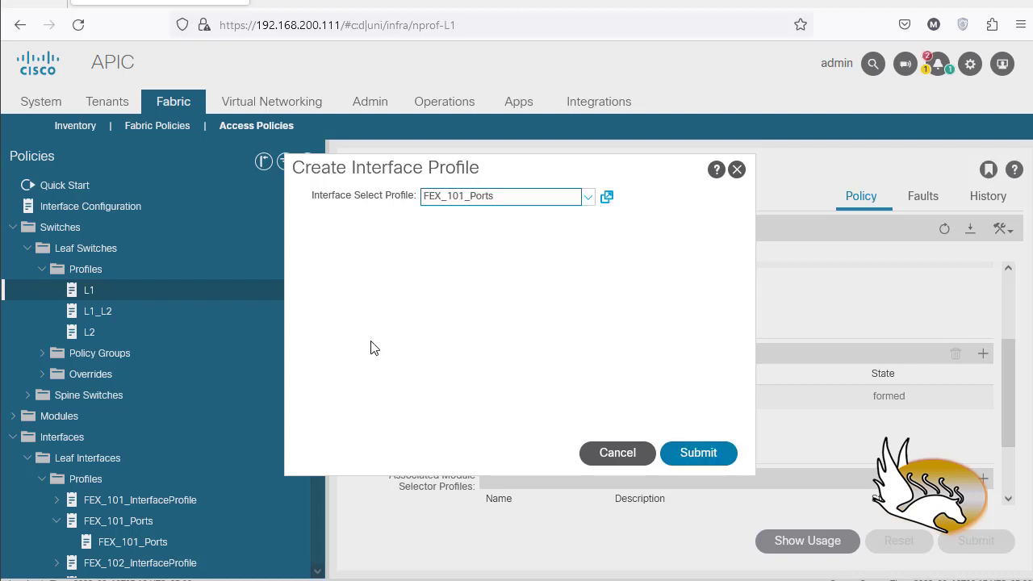
left_click(696, 454)
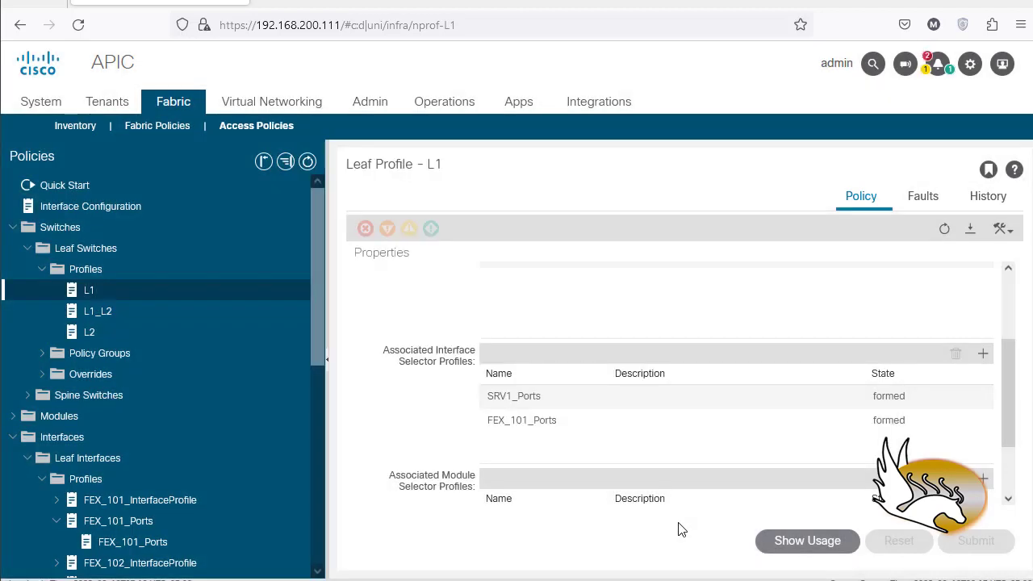
Step: Associate the FEX_102_Ports interface selector profile with leaf switch profile L2 and submit it
left_click(92, 333)
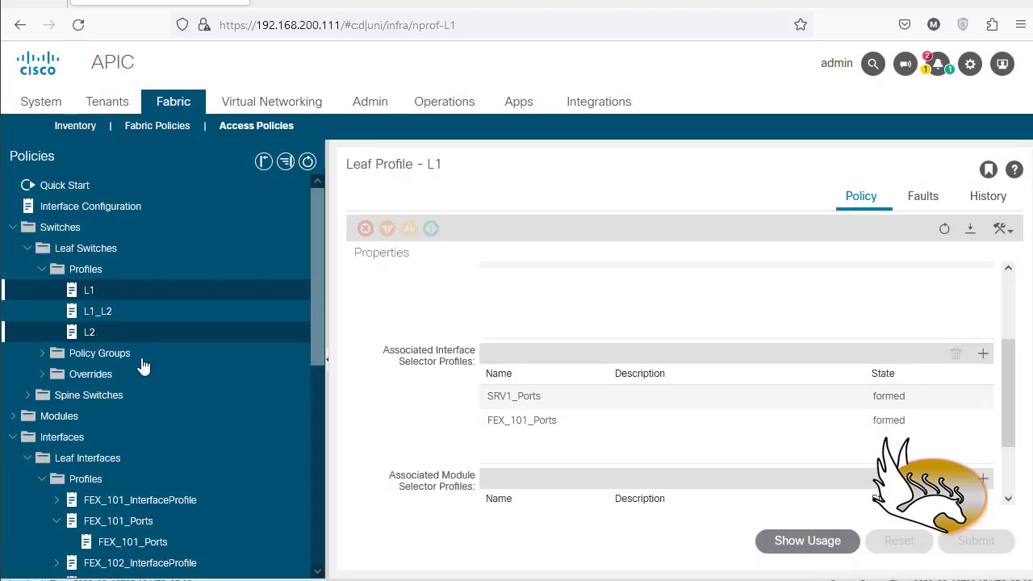
scroll(468, 389, "down", 3)
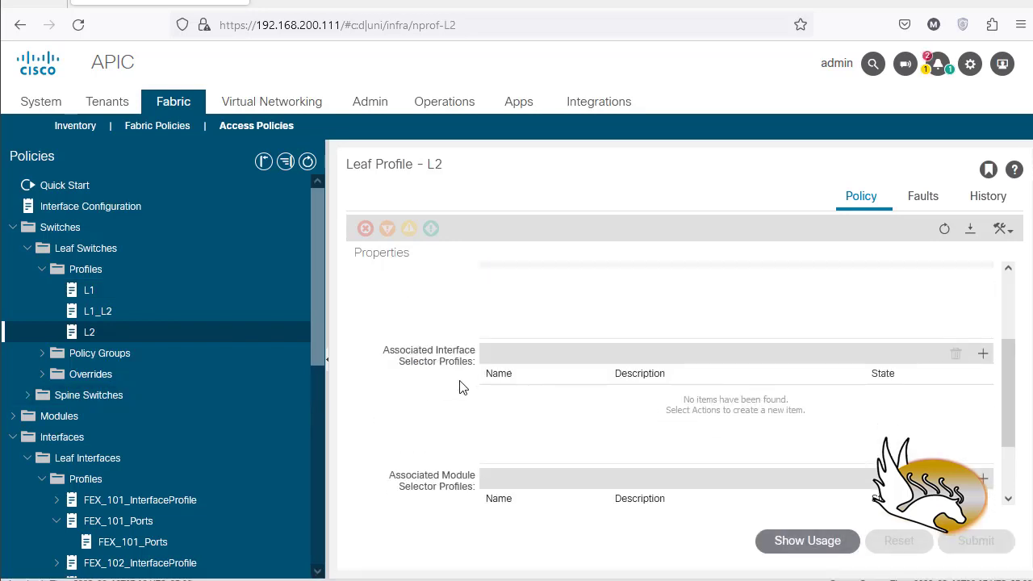
left_click(983, 354)
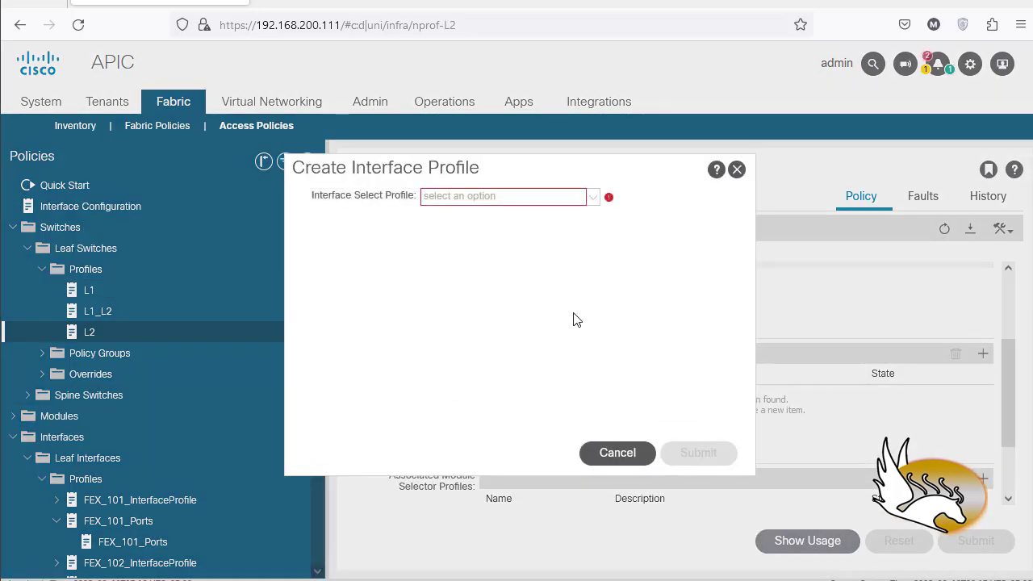
left_click(586, 202)
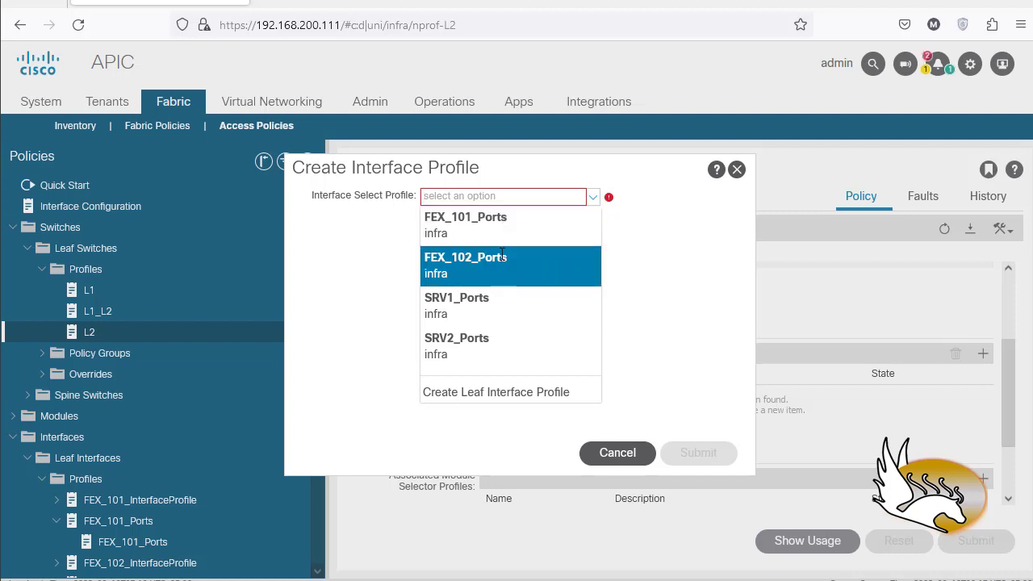
left_click(468, 265)
left_click(686, 455)
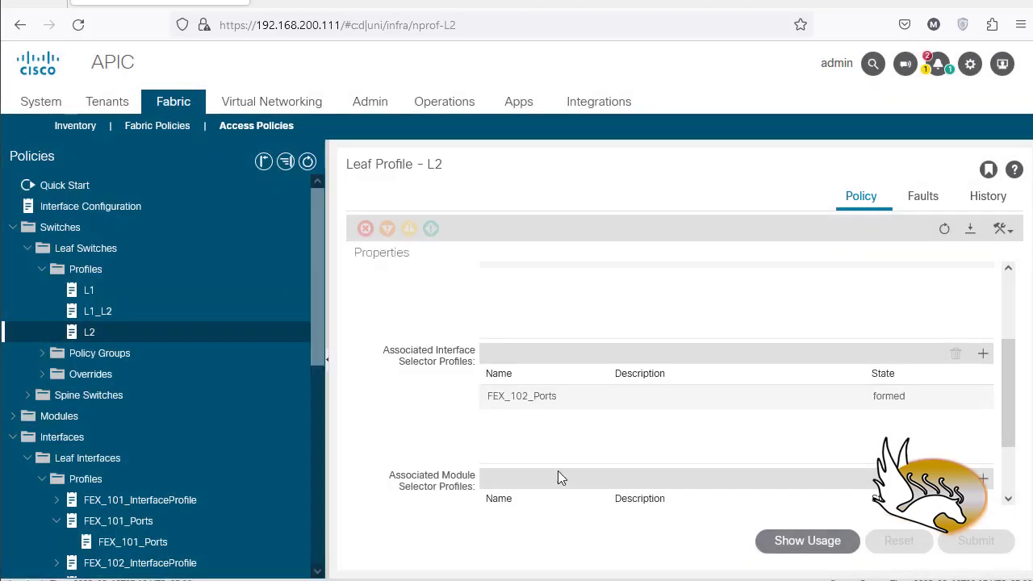
Step: Examine the port layout of leaf L1 (Node-101) and its FEX in the Pod 1 inventory, using Configuration mode
left_click(160, 292)
left_click(76, 126)
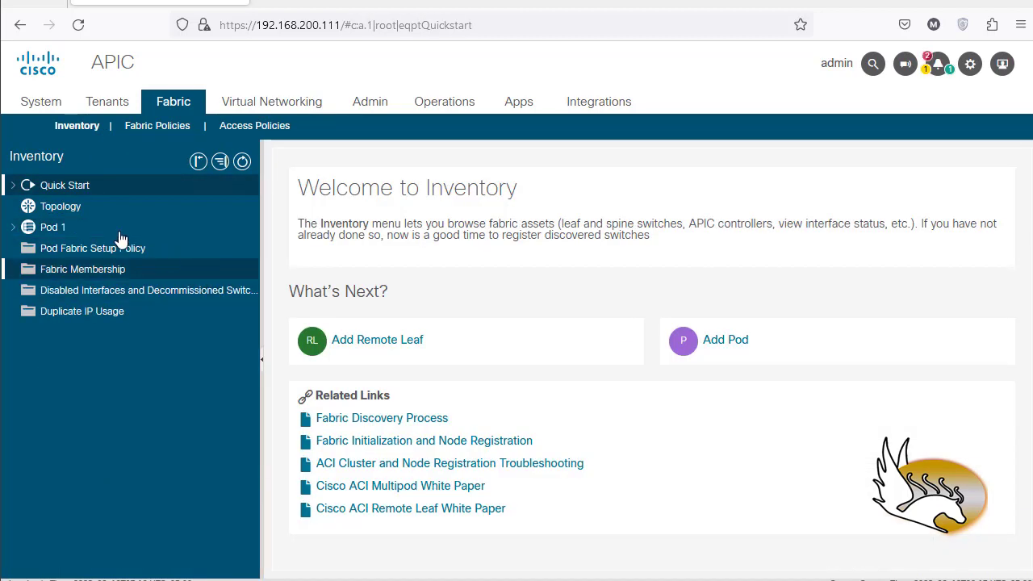
left_click(13, 227)
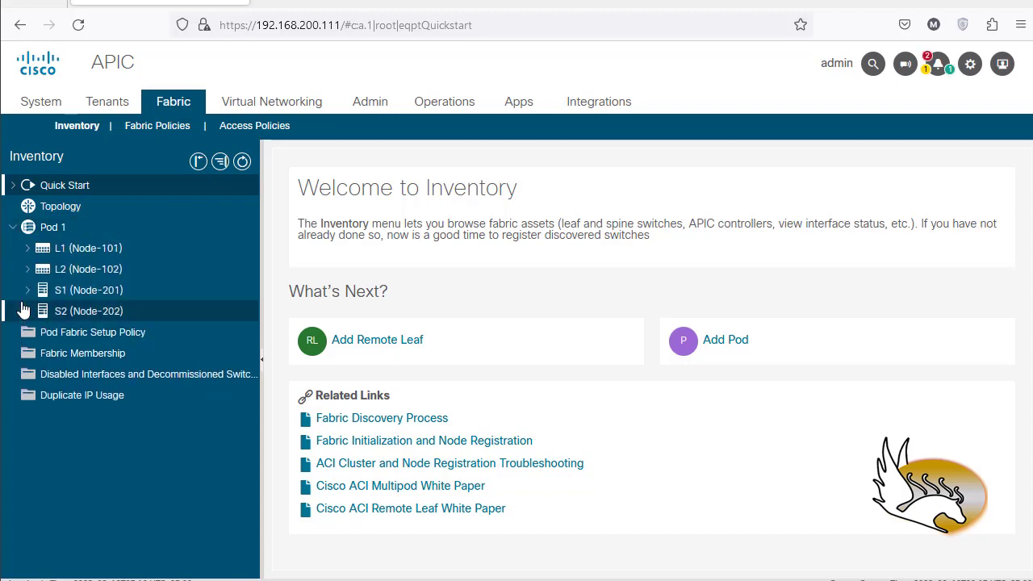
left_click(63, 251)
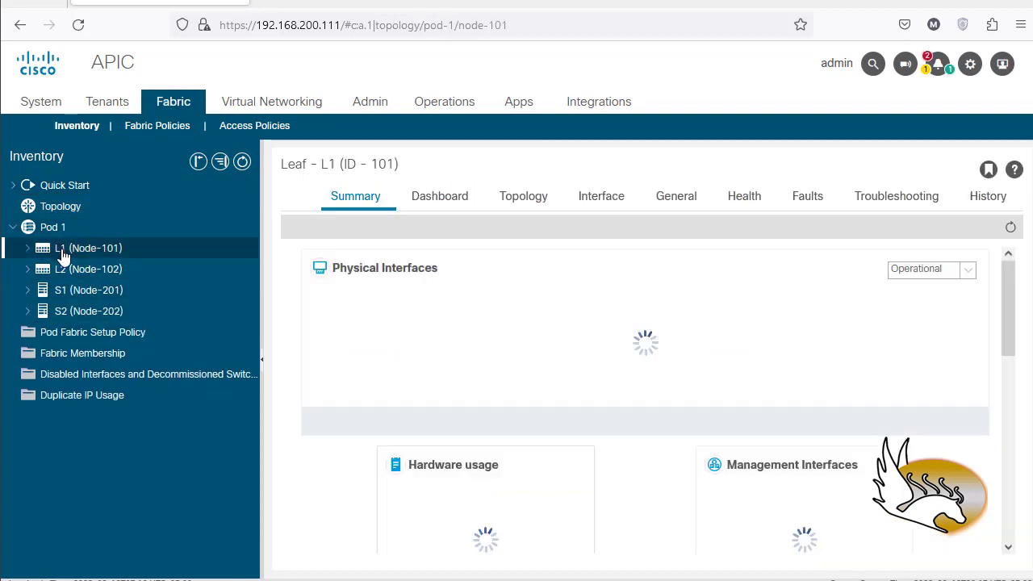
left_click(593, 198)
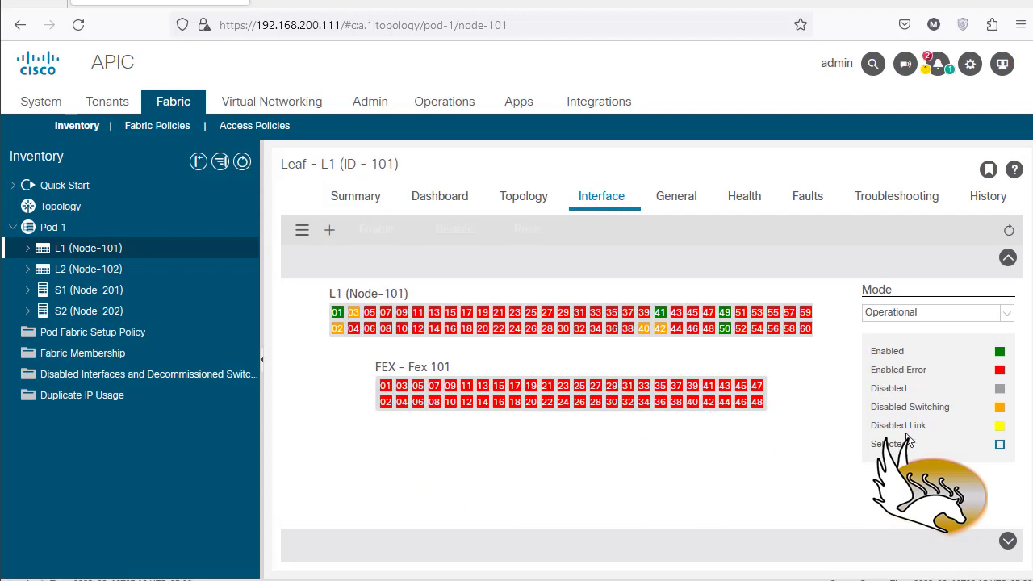
left_click(936, 317)
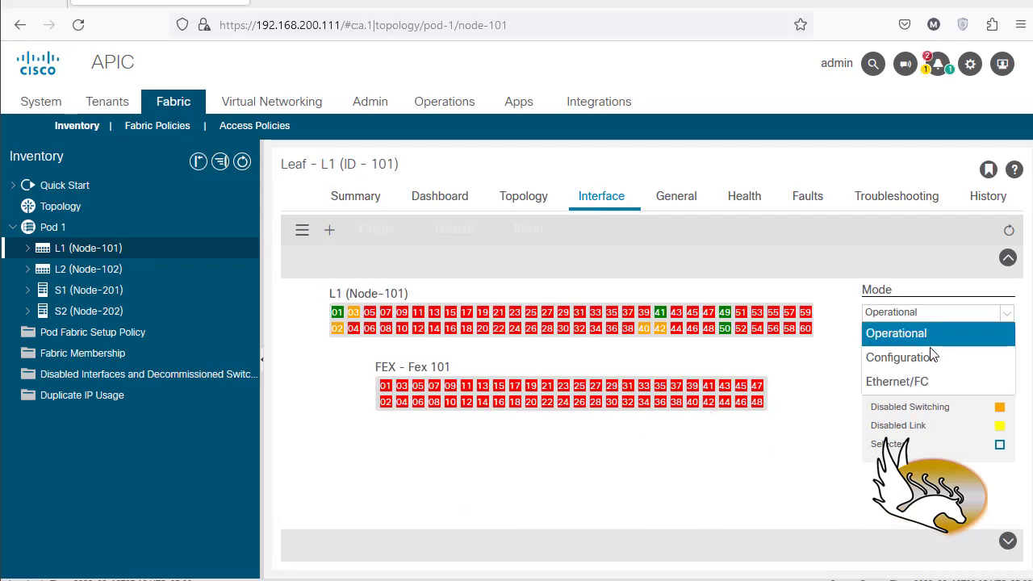
left_click(928, 357)
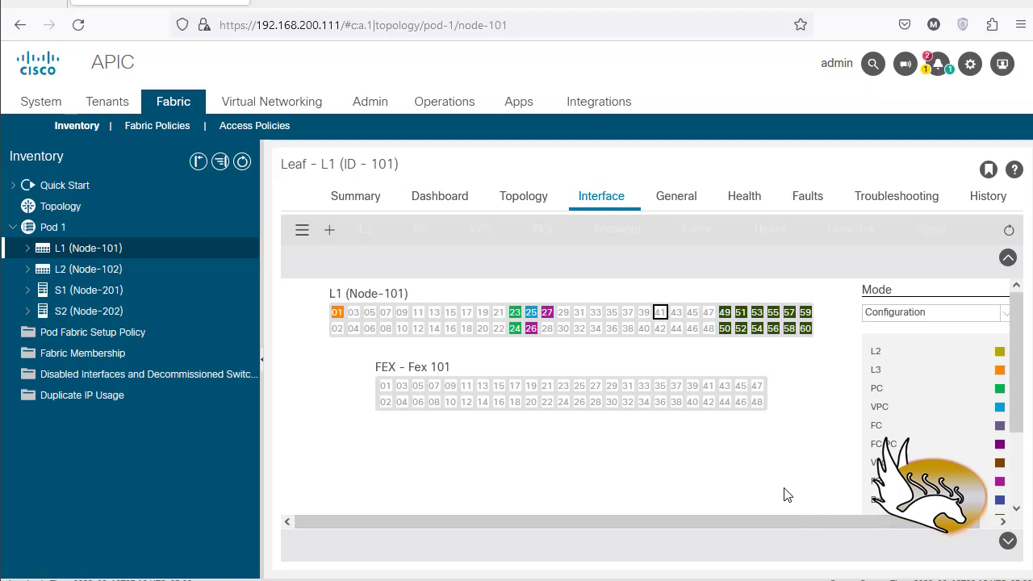
mouse_move(539, 316)
Step: Open the list of FEX interface profiles among the leaf interface profiles in the access policies
left_click(252, 126)
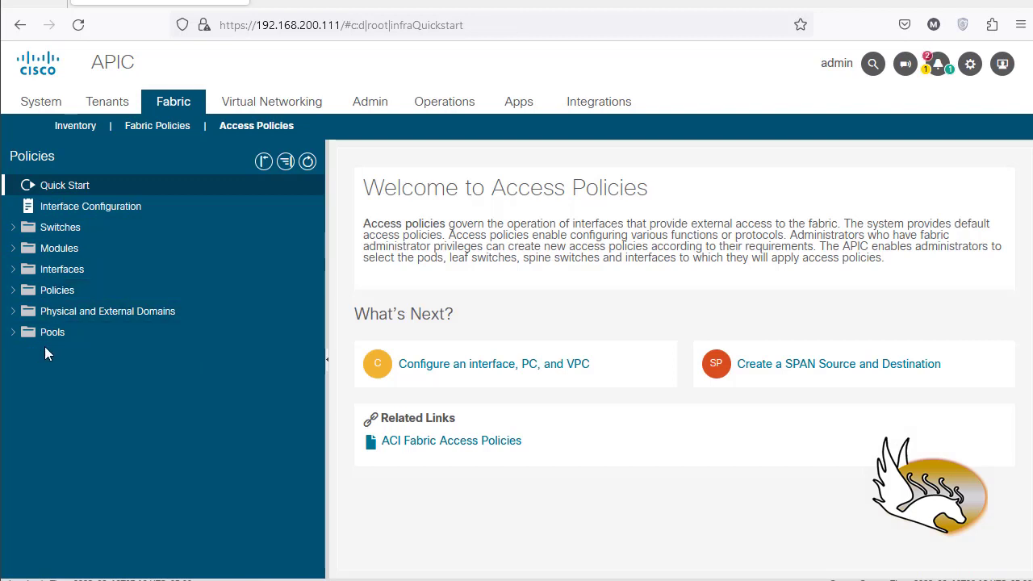
left_click(18, 277)
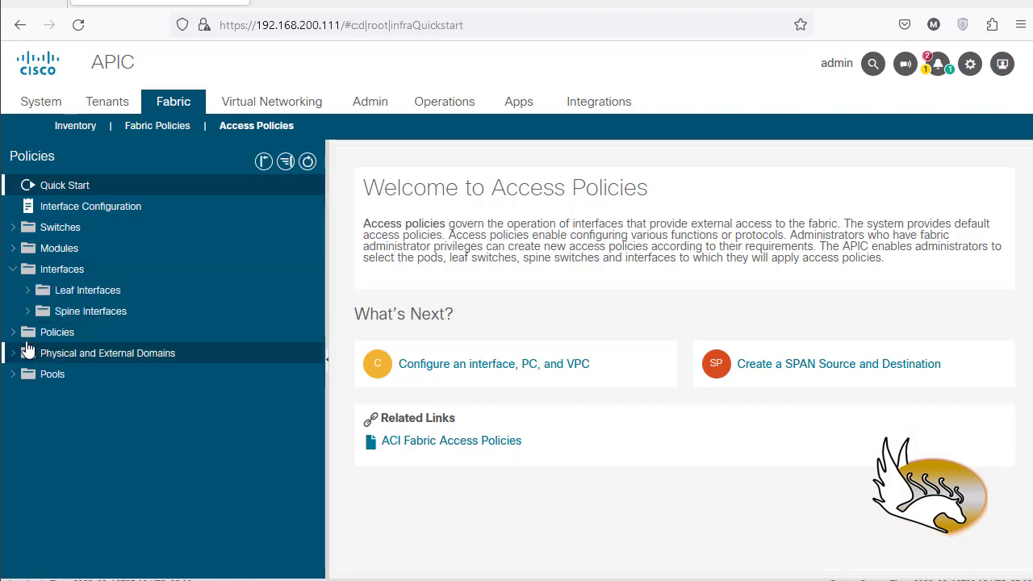
left_click(27, 290)
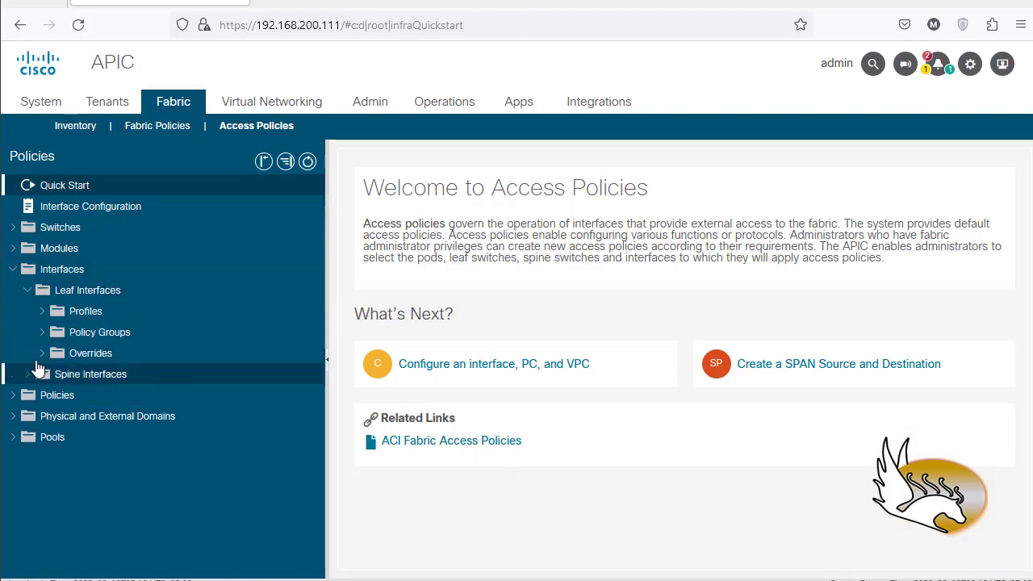
left_click(42, 311)
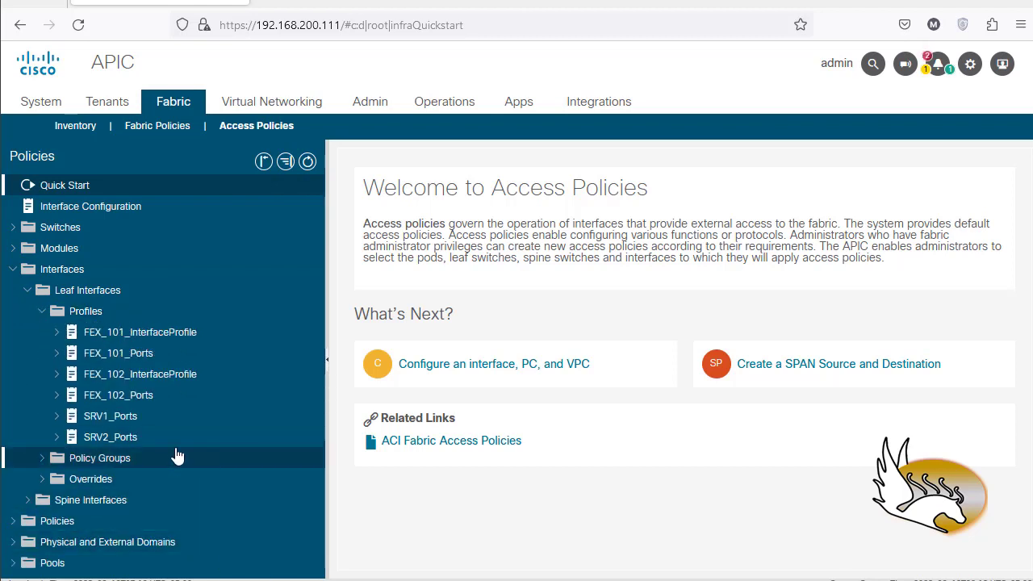
left_click(86, 313)
left_click(969, 196)
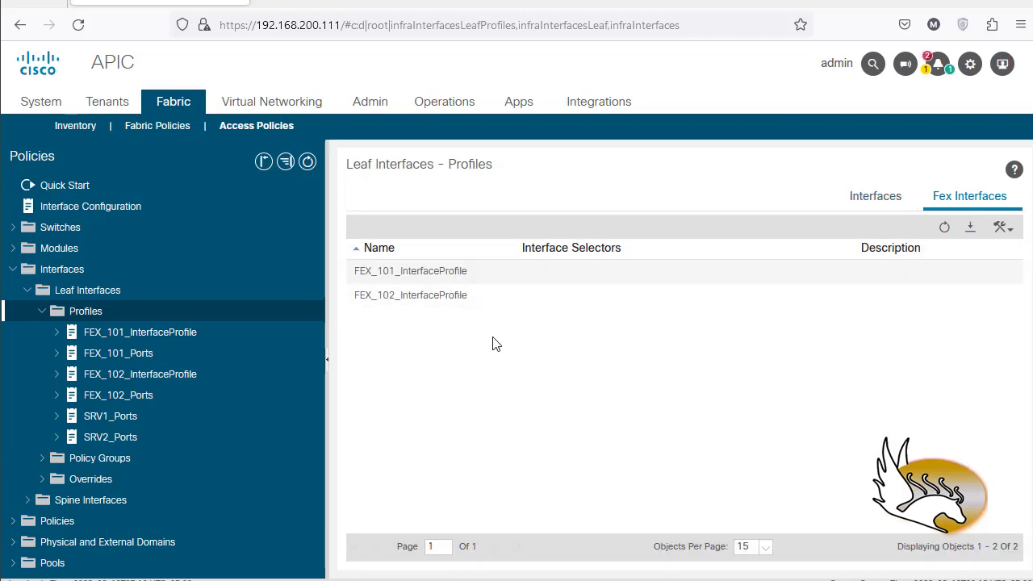
right_click(153, 337)
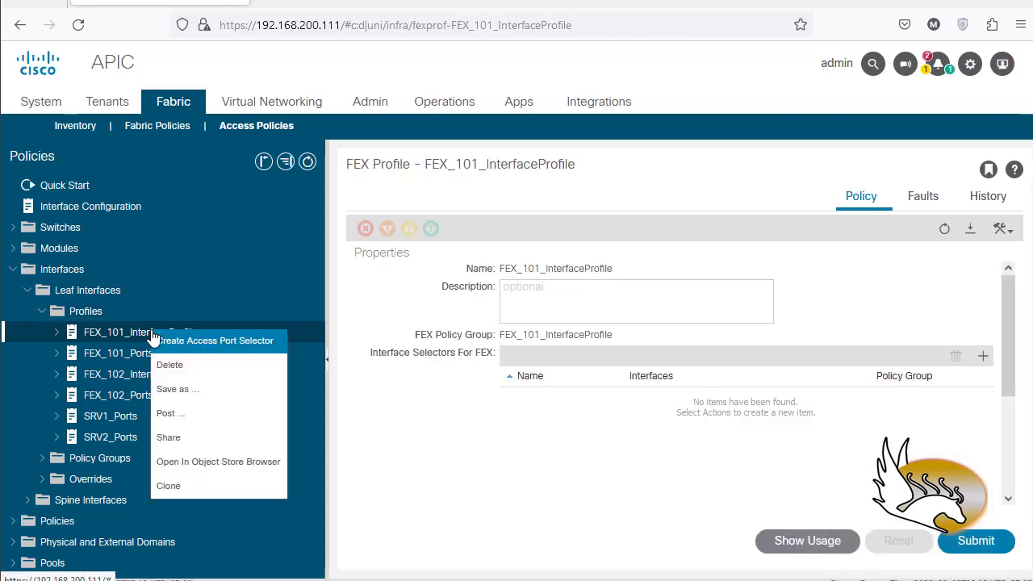
left_click(216, 346)
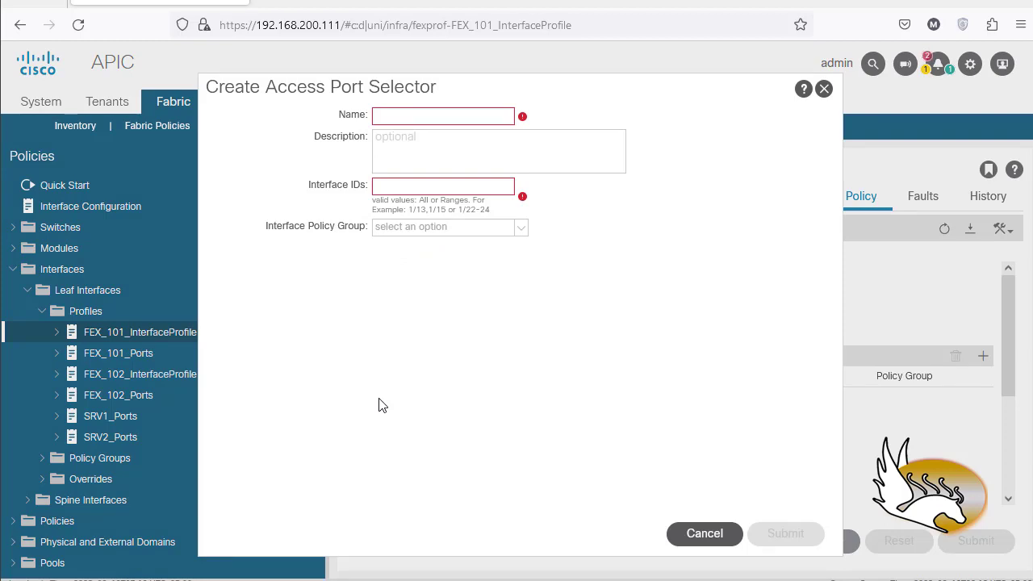
left_click(727, 533)
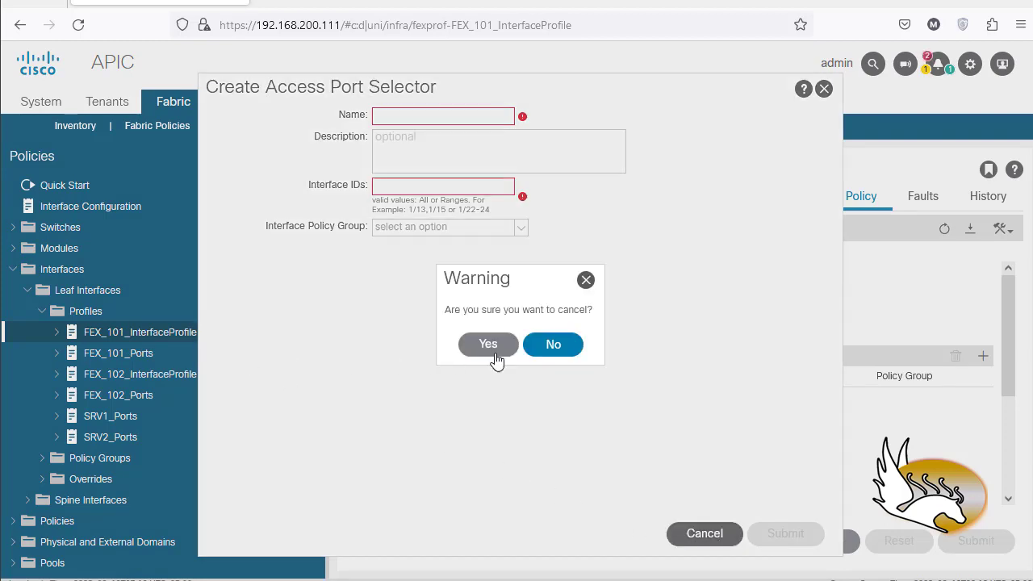
left_click(488, 344)
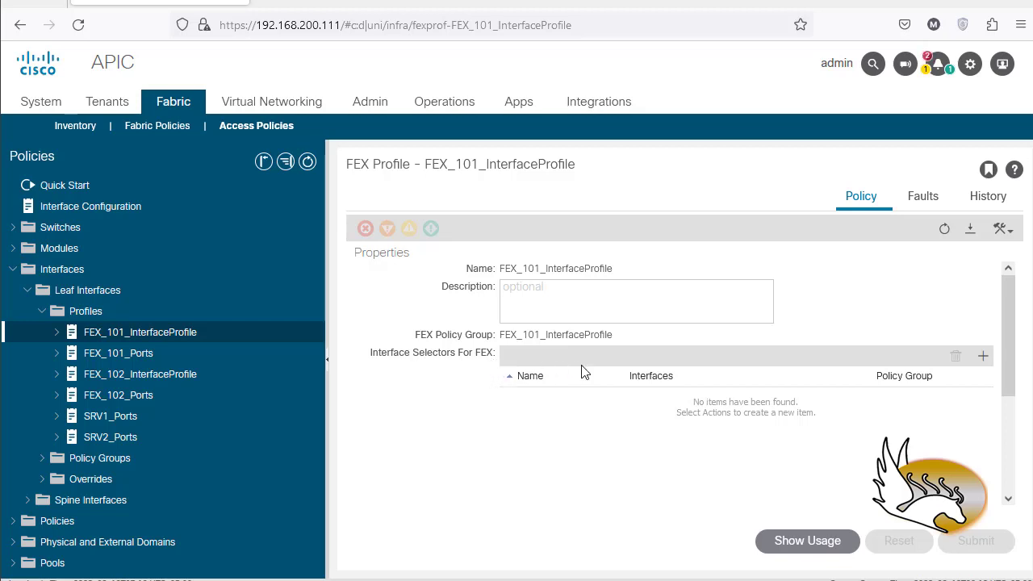
Step: Start a new access port selector under FEX_101_InterfaceProfile, named SRV3_Ports with interface ID 1/1
scroll(878, 413, "down", 2)
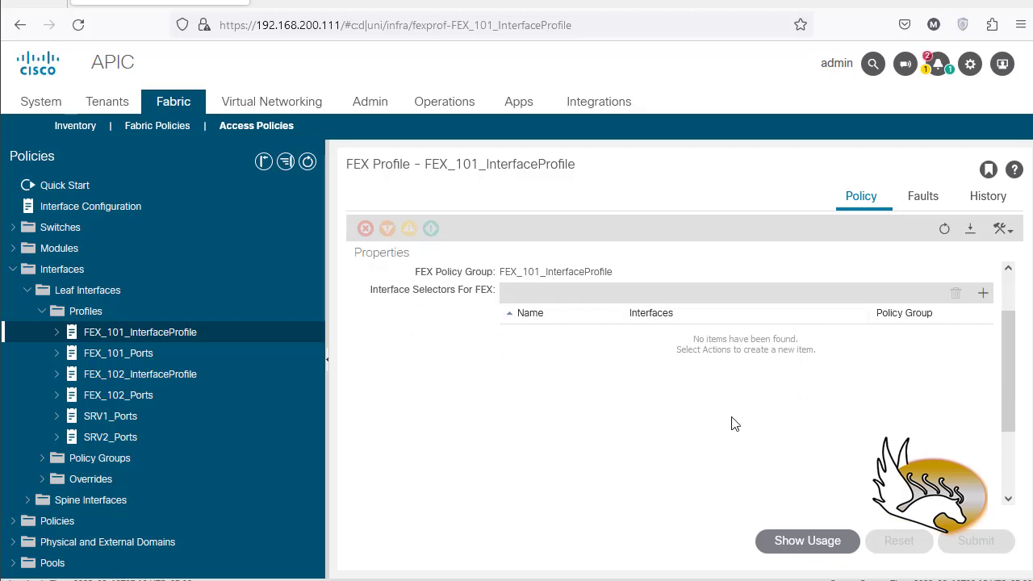
scroll(594, 422, "up", 2)
right_click(173, 332)
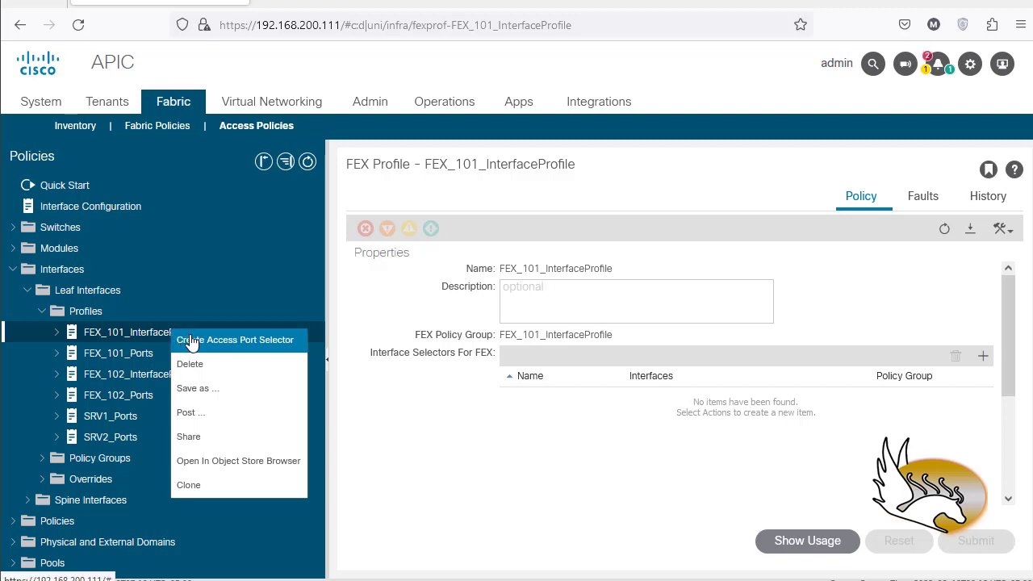
left_click(195, 342)
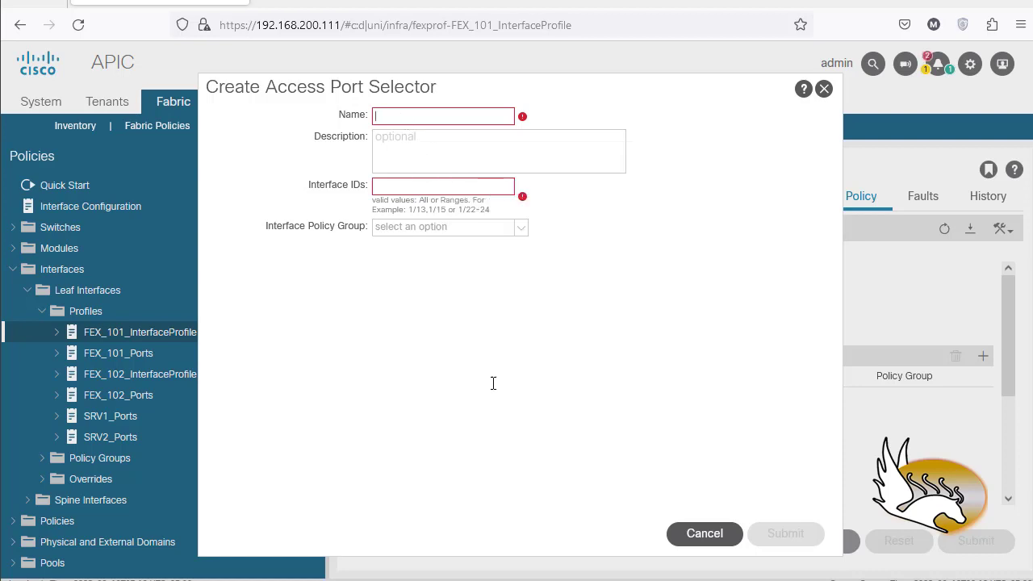
type("RV3_Ports")
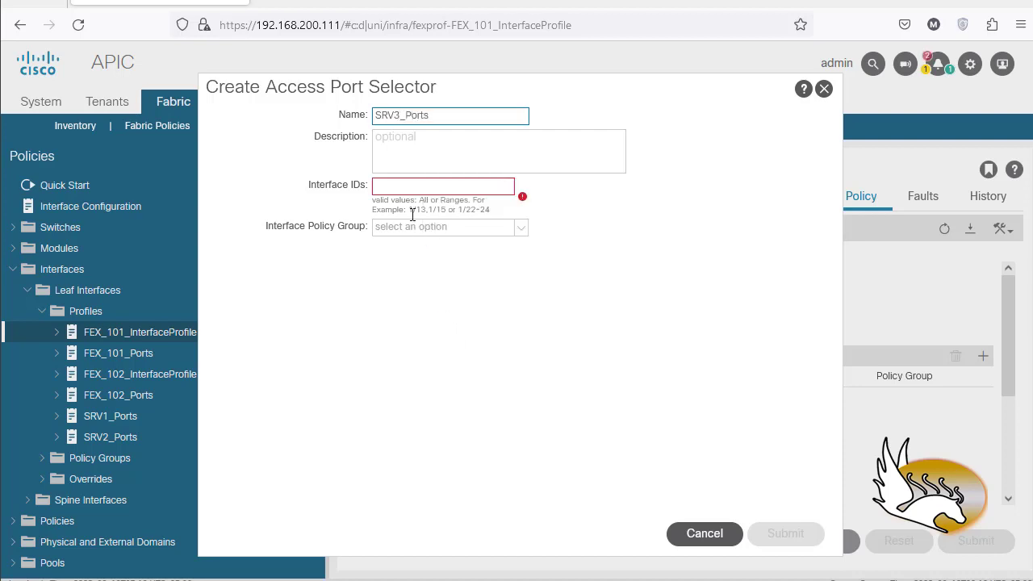
left_click(405, 187)
type("1/1")
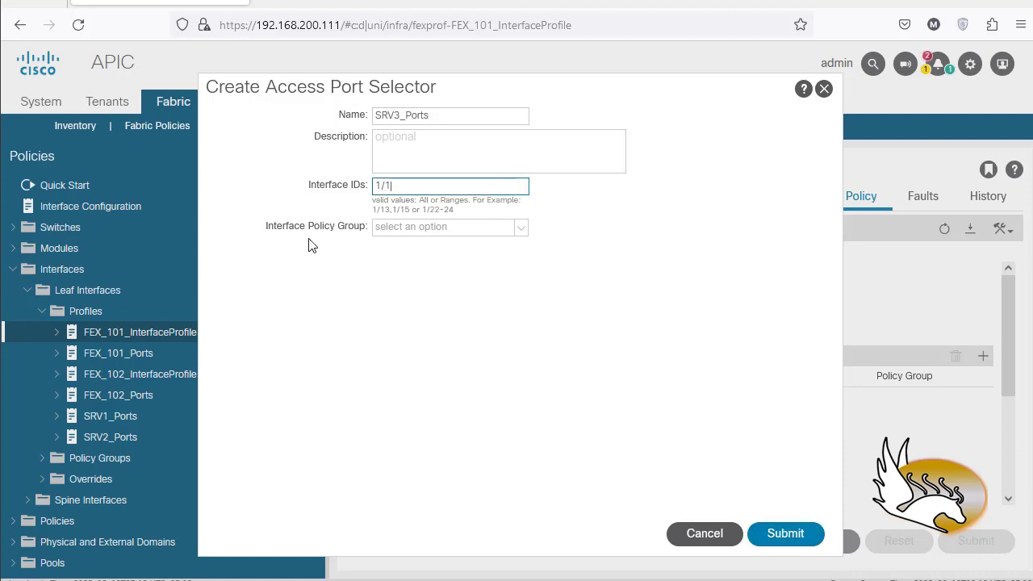
Step: Start a new leaf access port policy group for the selector, named SRV3_PG with attached entity profile PHYSICAL
left_click(522, 231)
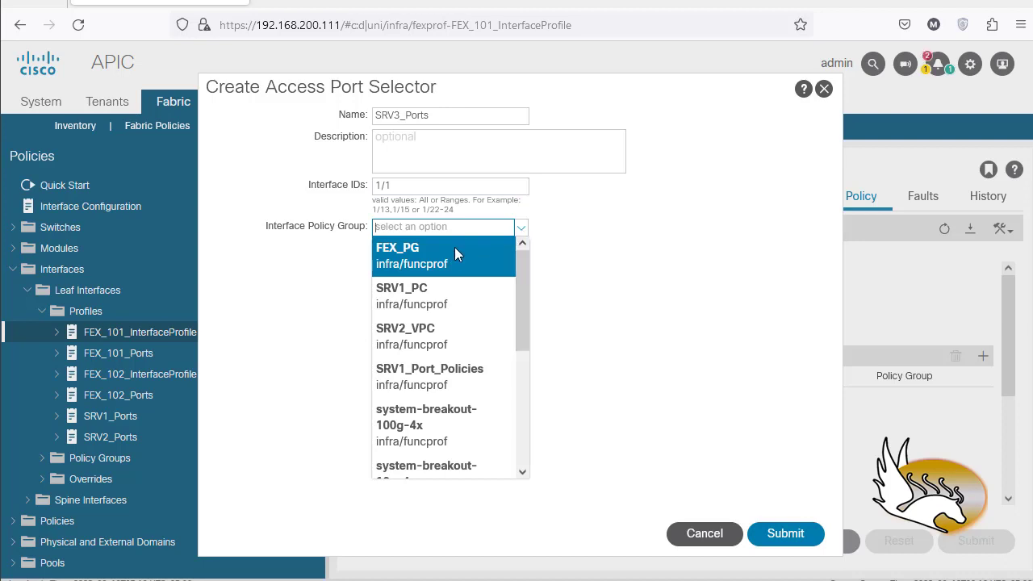
left_click_drag(521, 282, 522, 415)
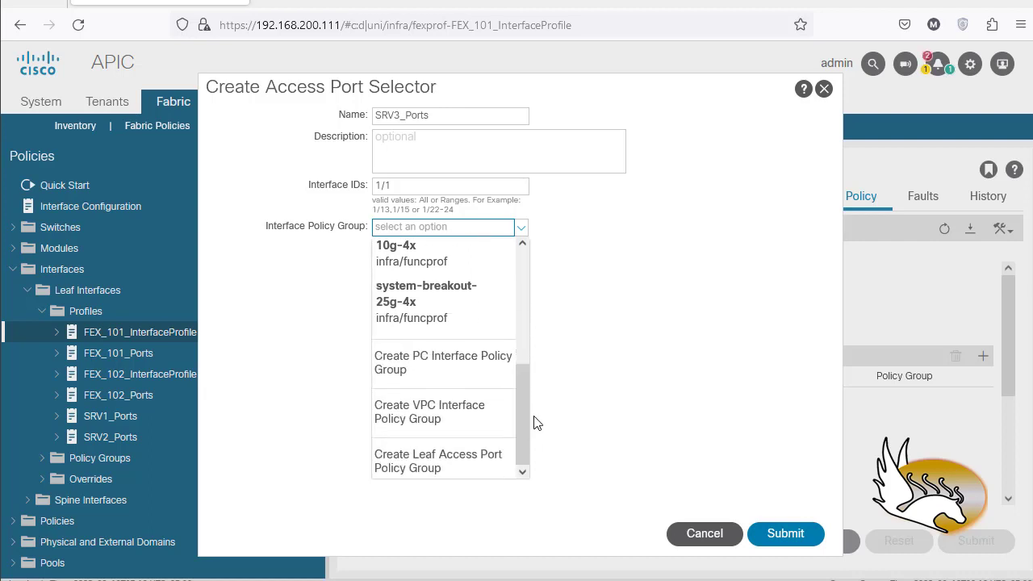
left_click(429, 475)
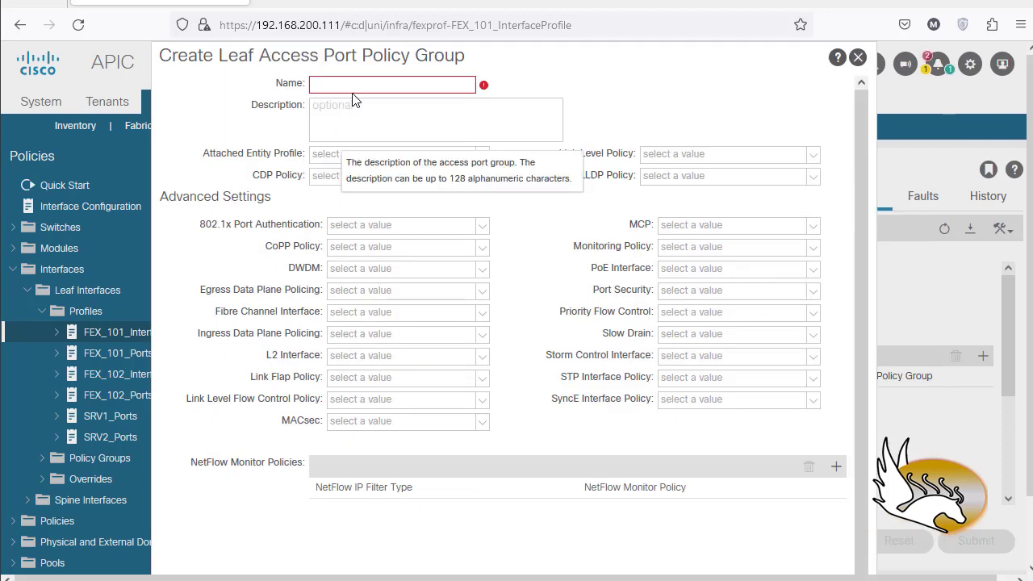
type("SRV3_PG")
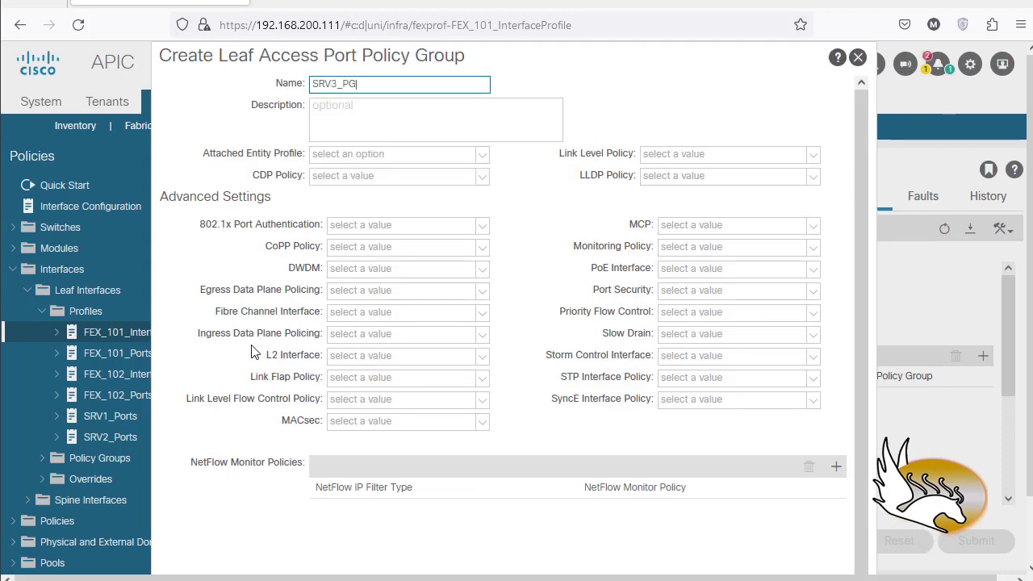
left_click(482, 155)
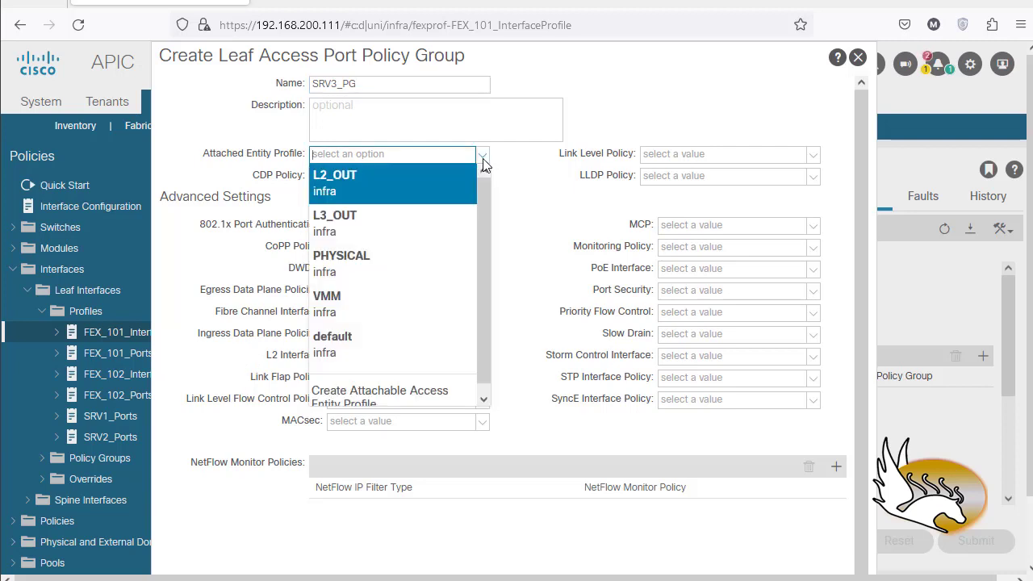
left_click(375, 260)
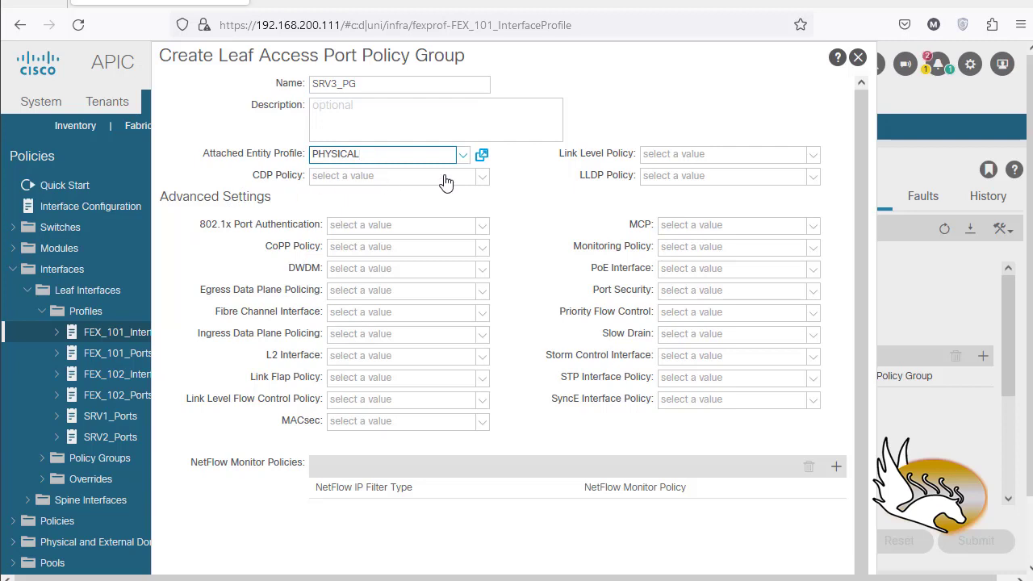
Step: Set the policy group's CDP policy to CDP_ON and LLDP policy to LLDP_ON, then submit the group and the port selector
left_click(483, 178)
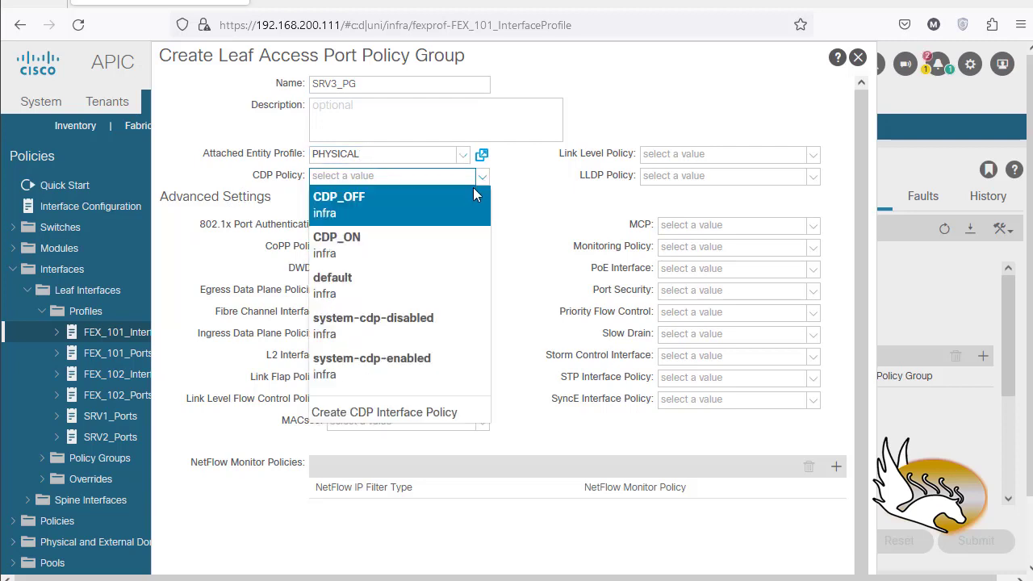
left_click(387, 236)
left_click(805, 179)
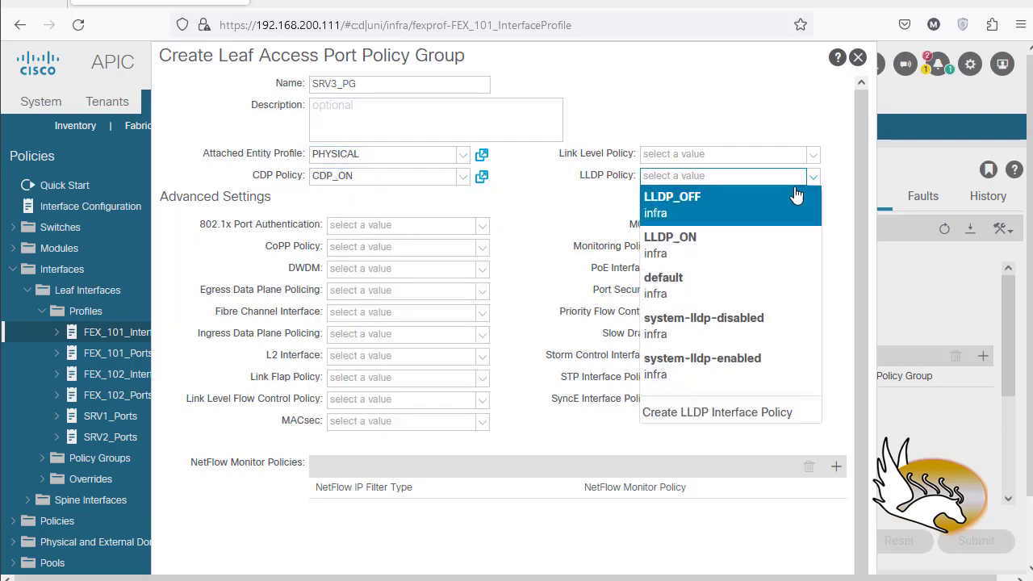
key("Return")
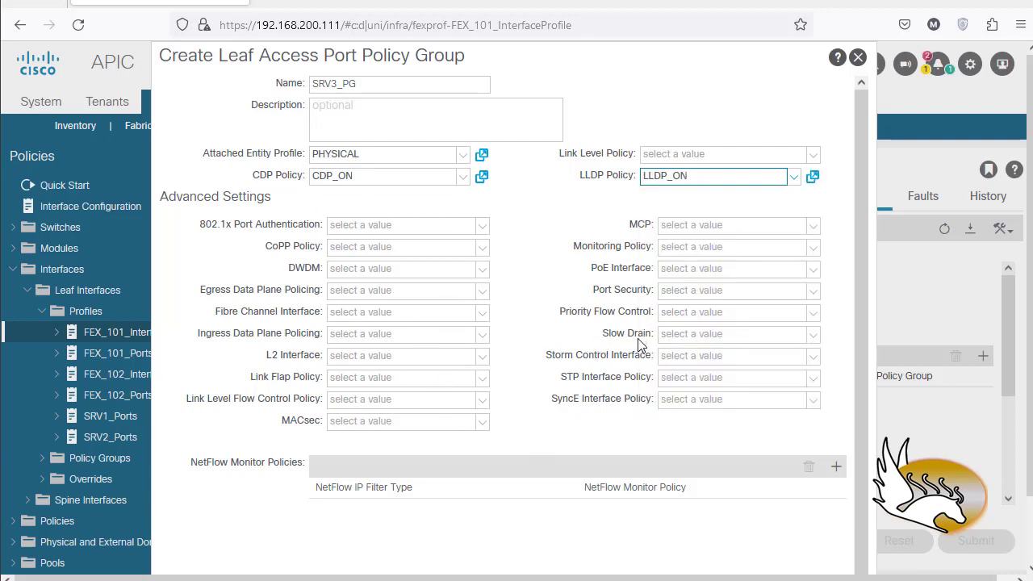
scroll(642, 345, "down", 3)
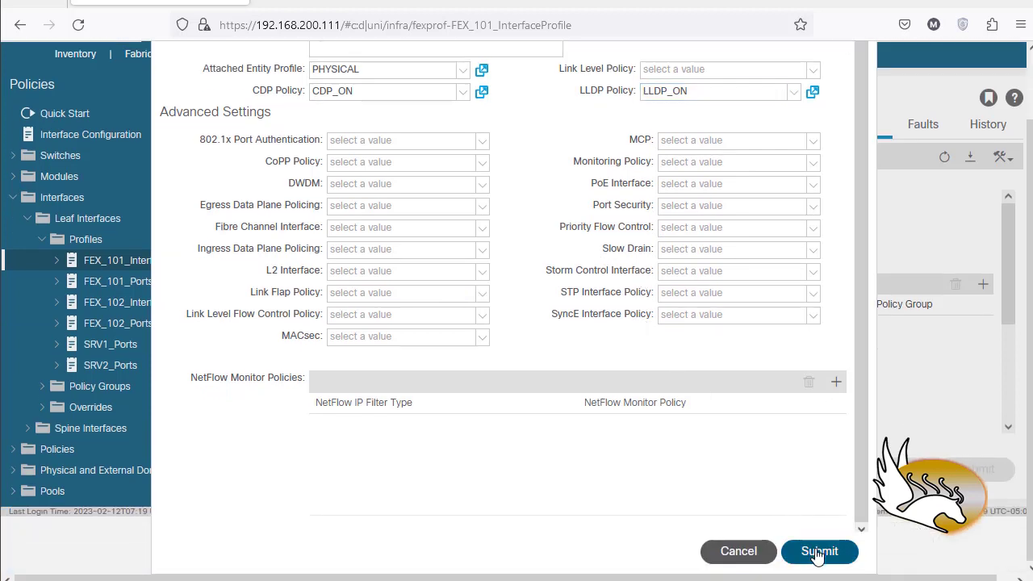
left_click(817, 552)
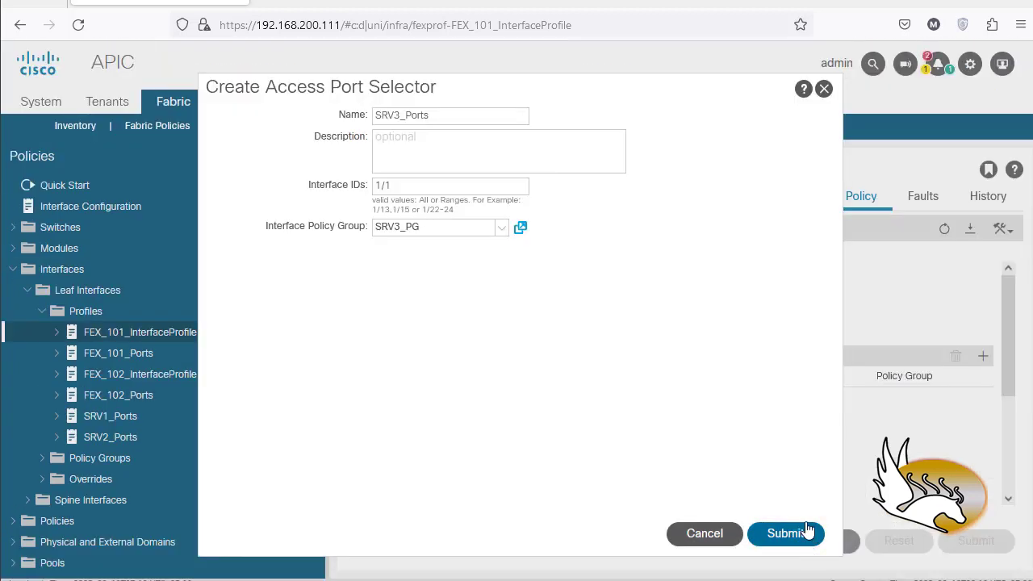
left_click(780, 534)
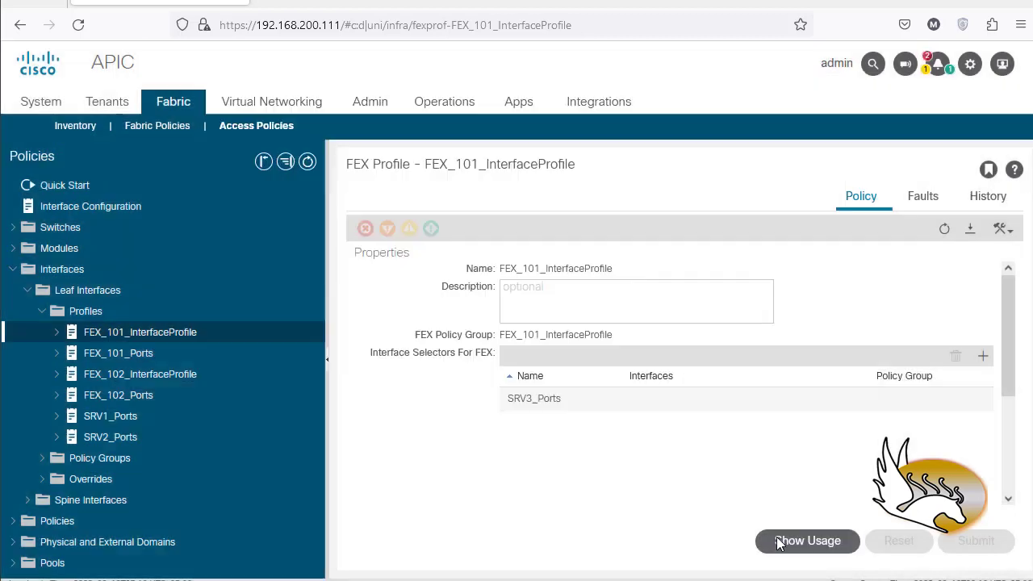
Step: Start a new access port selector under FEX_102_InterfaceProfile, named SRV3_Ports with interface ID 1/1
left_click(175, 374)
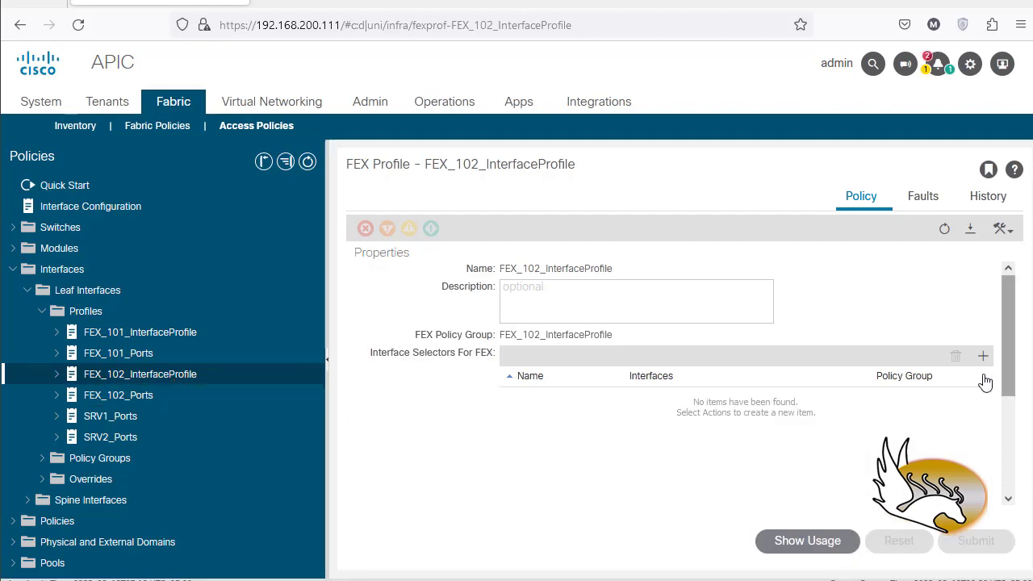
left_click(980, 375)
left_click(767, 477)
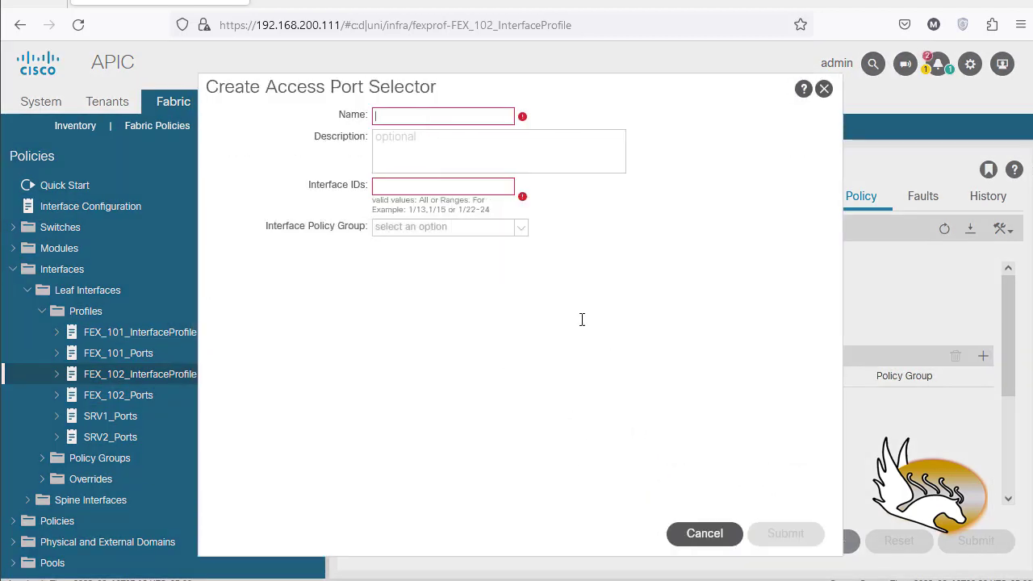
type("SRV3_")
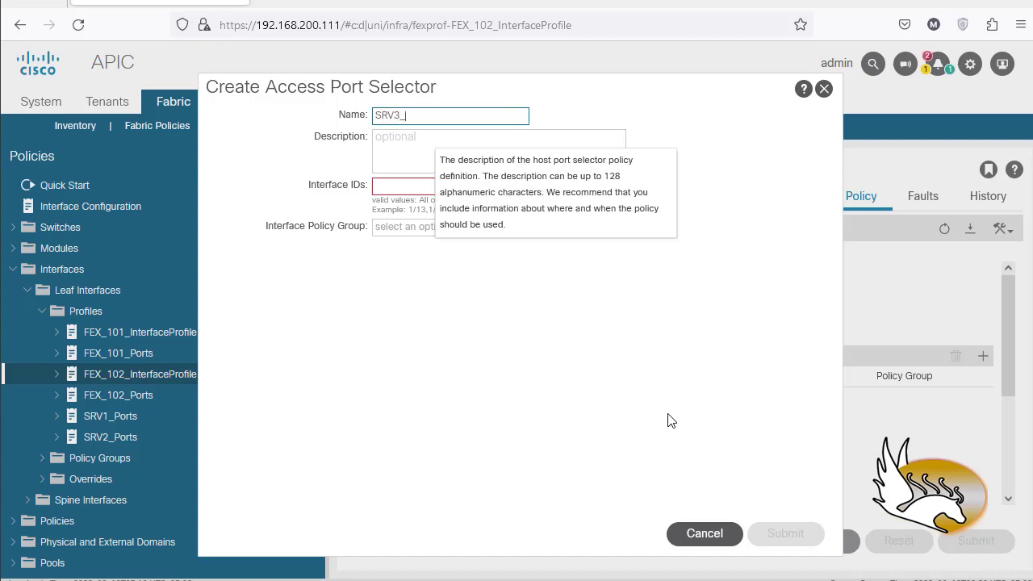
type("Ports")
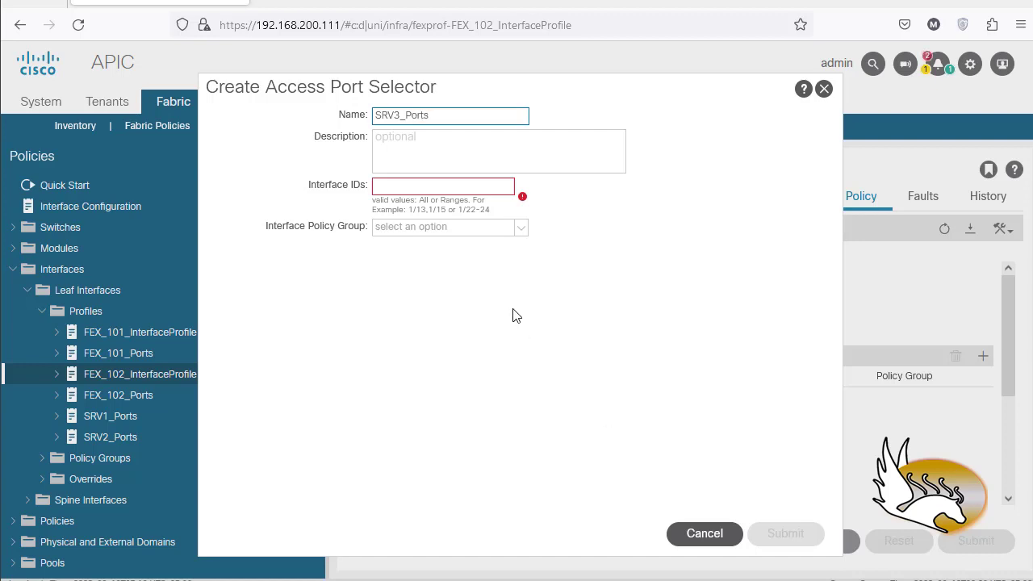
left_click(448, 189)
type("1/1")
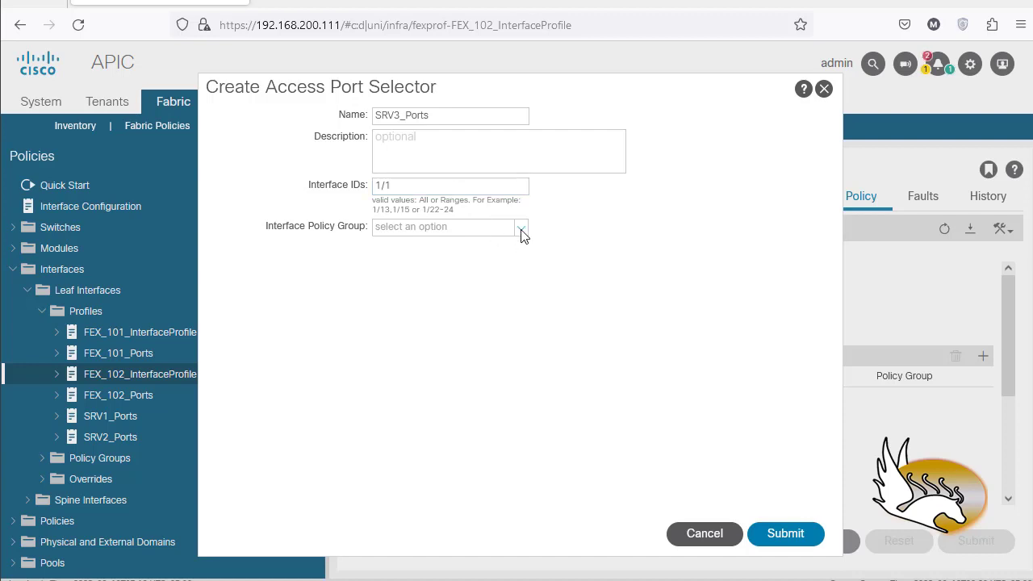
Step: Assign the SRV3_PG interface policy group to the FEX 102 port selector and submit it
left_click(521, 230)
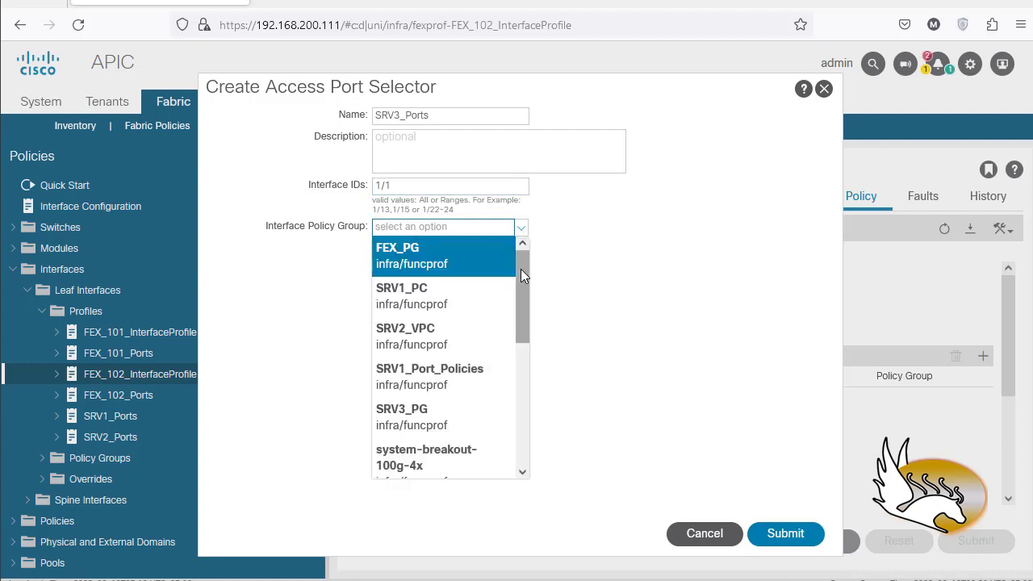
left_click(443, 421)
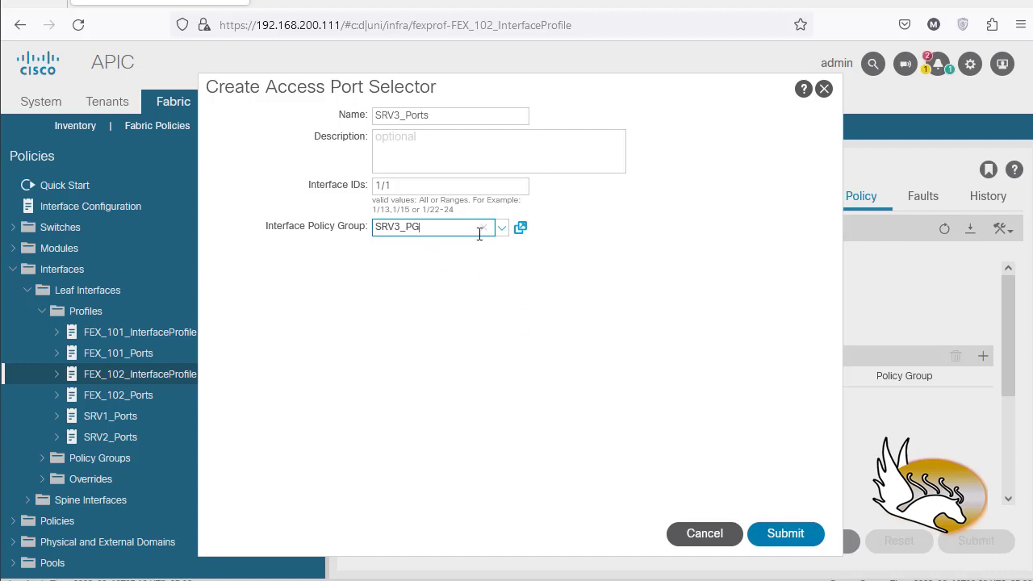
left_click(797, 534)
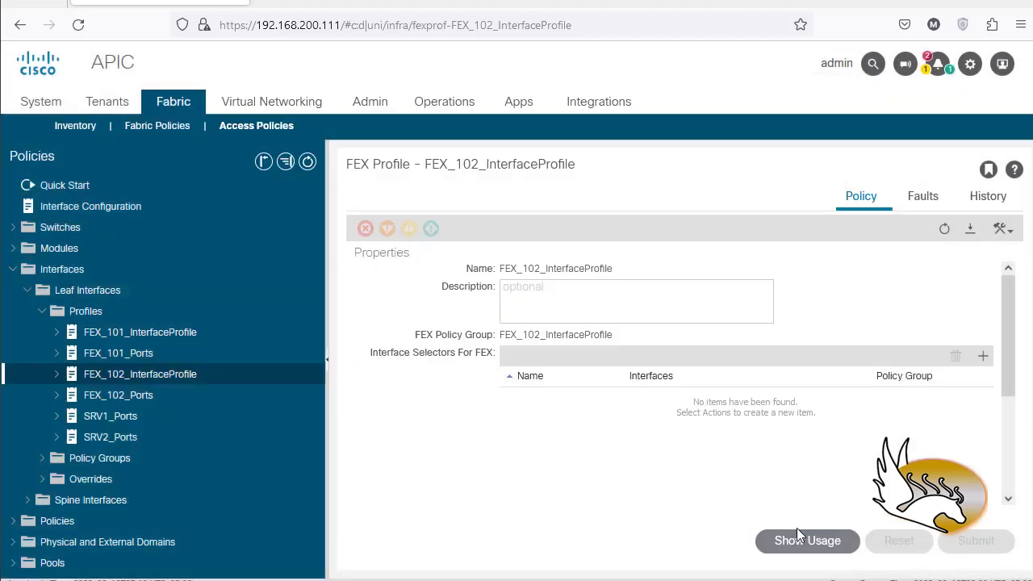